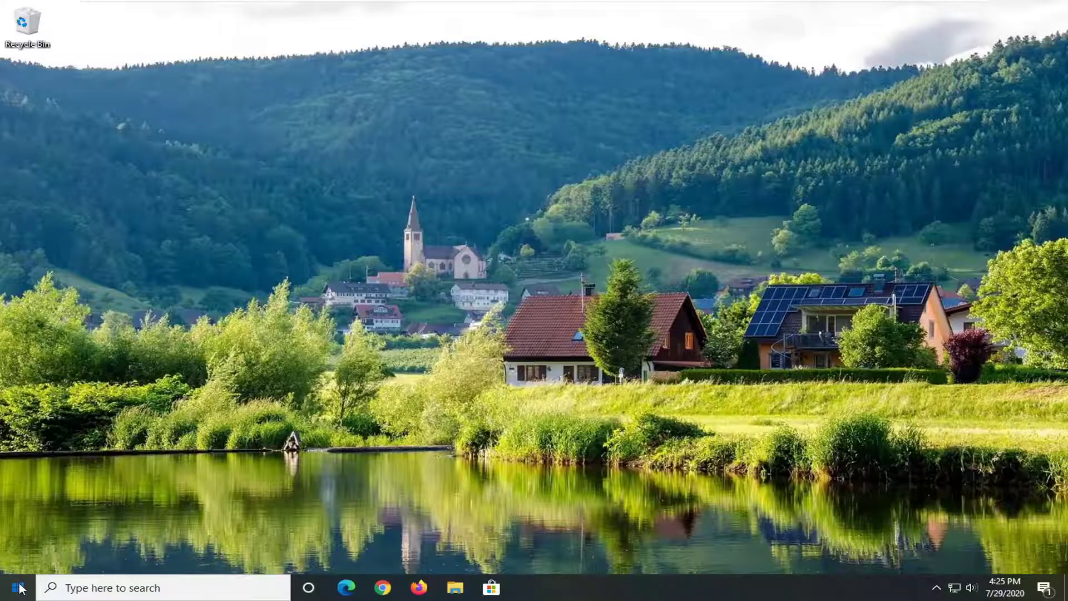
# Step: Search for 'control panel' from Start and open Control Panel
pyautogui.click(18, 588)
pyautogui.write('contro')
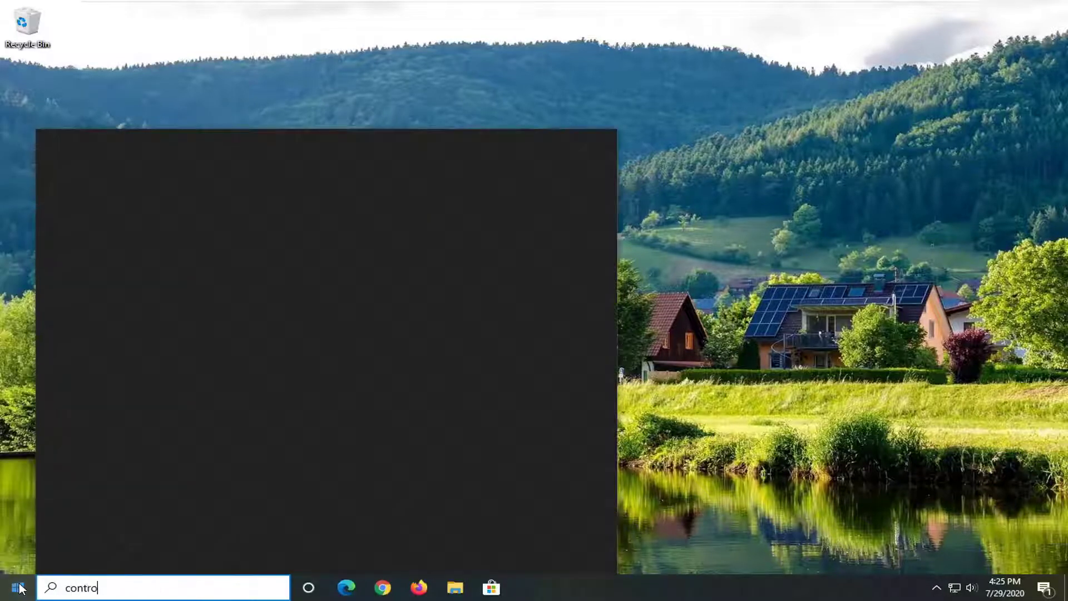
pyautogui.write('l panel')
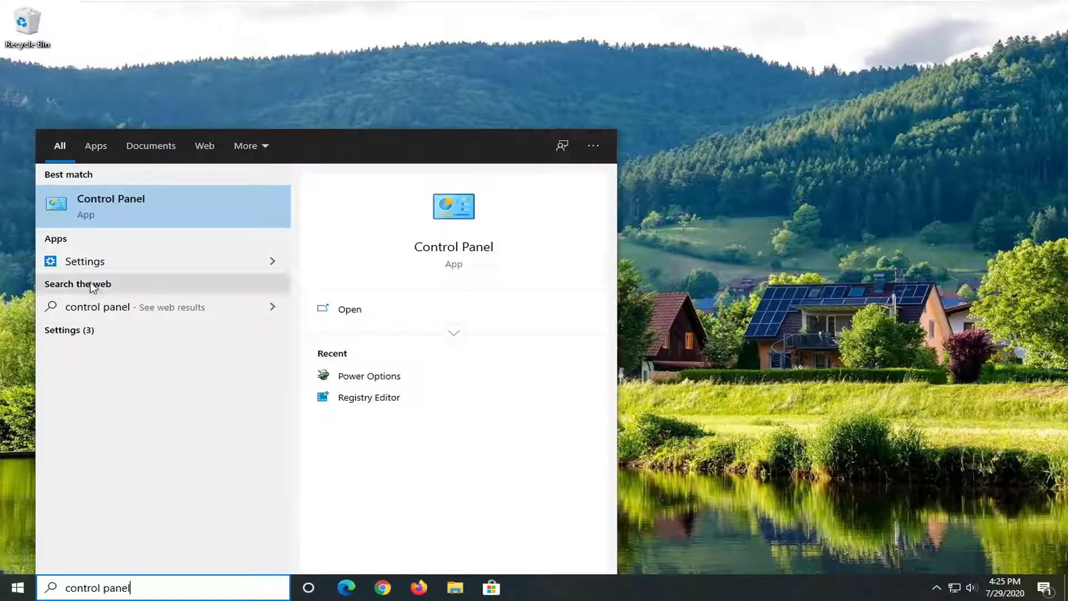
pyautogui.click(102, 214)
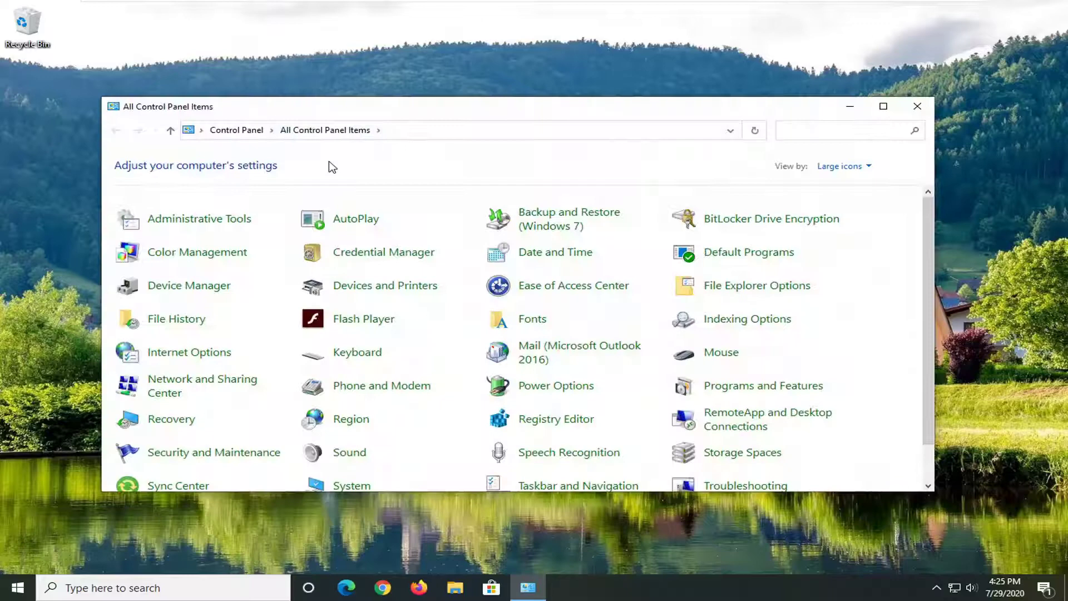
# Step: Switch Control Panel to Large icons view and open the System page
pyautogui.click(840, 166)
pyautogui.click(829, 203)
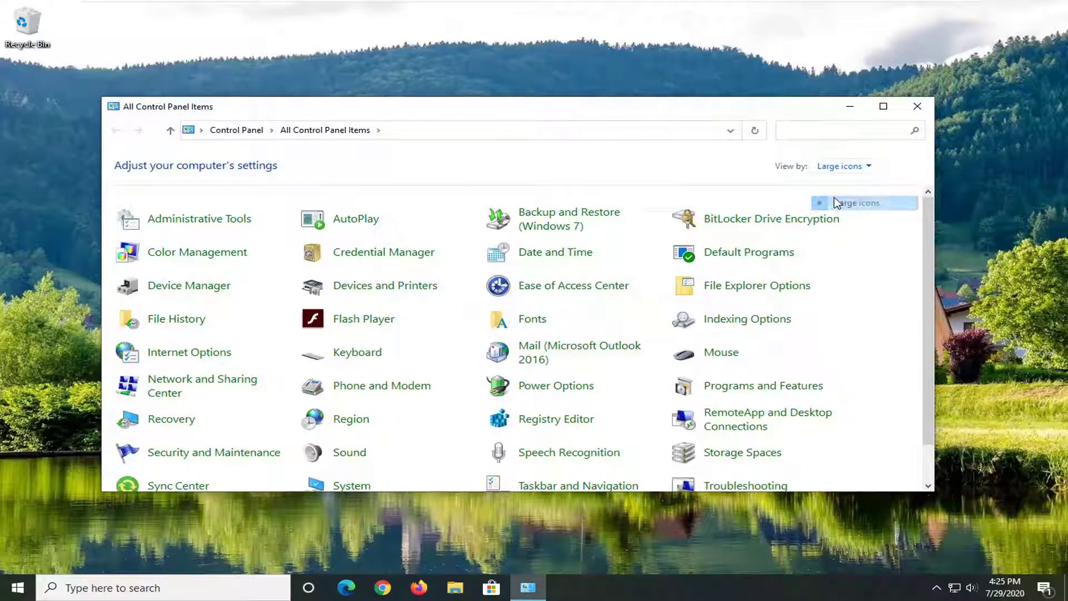
pyautogui.click(345, 488)
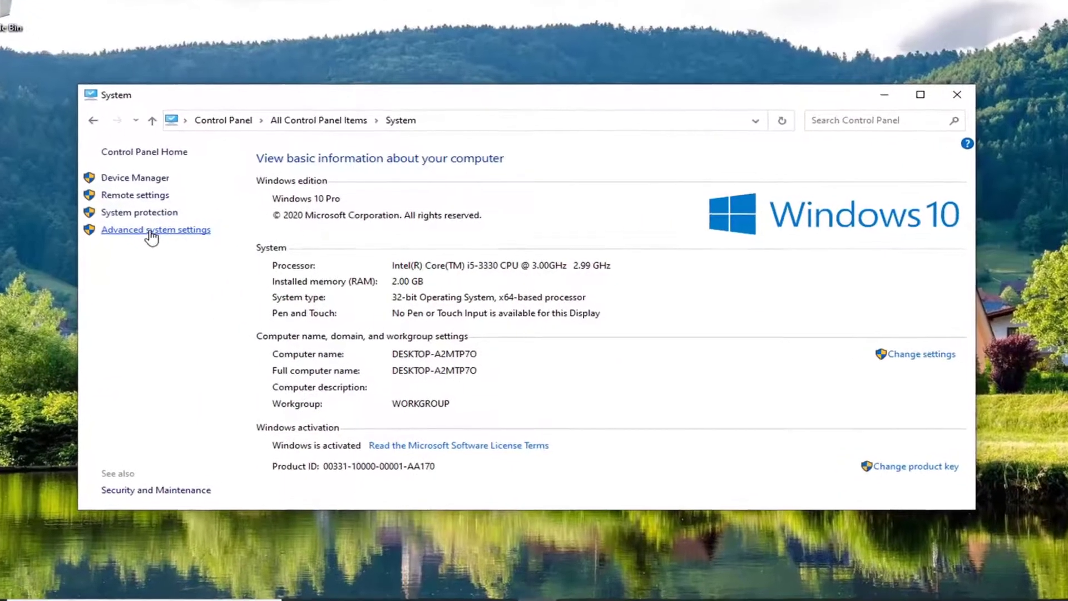
# Step: Under Performance Options, keep Data Execution Prevention on for essential Windows programs and services only, then confirm with OK
pyautogui.click(151, 232)
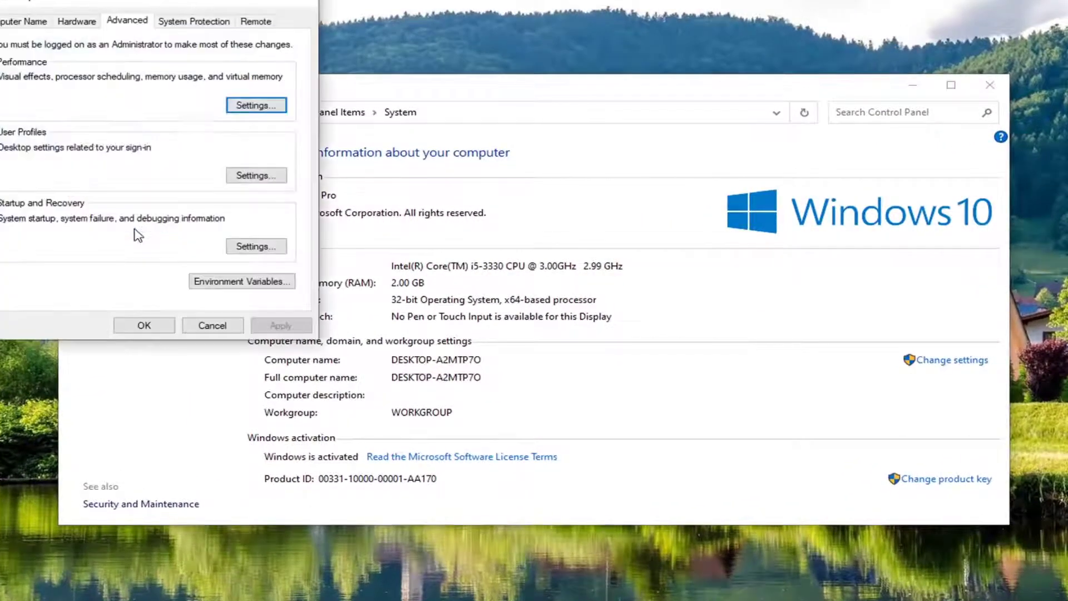
pyautogui.moveTo(165, 3); pyautogui.dragTo(471, 84)
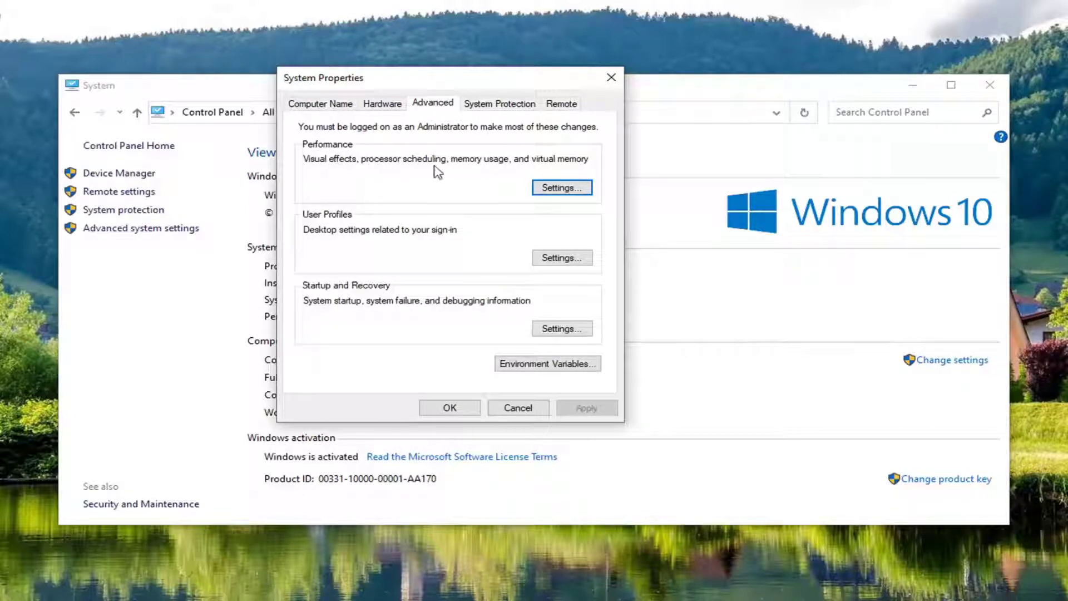
pyautogui.click(561, 191)
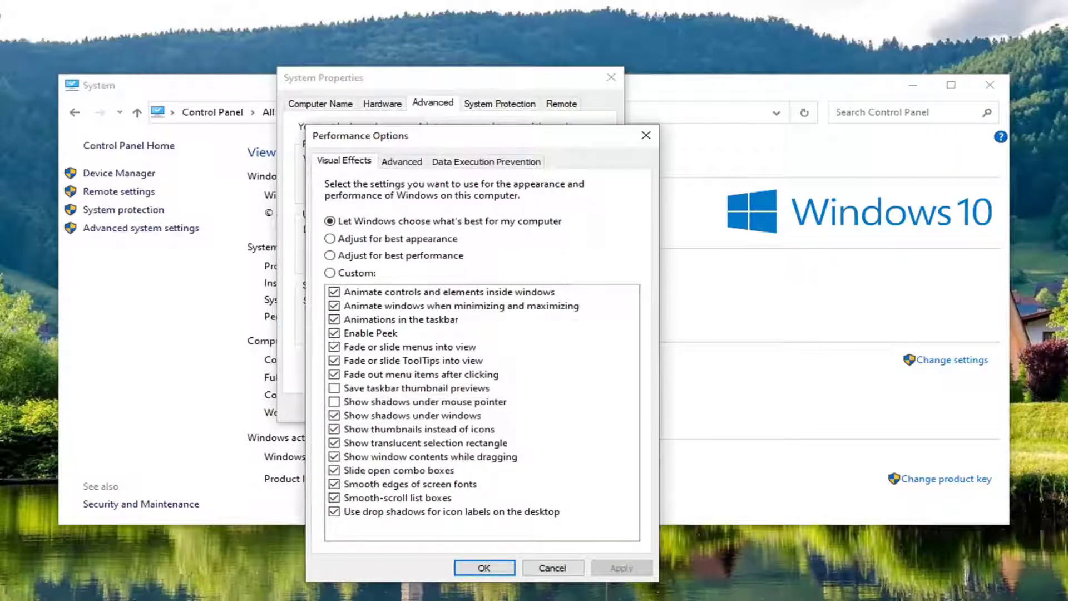
pyautogui.moveTo(483, 129); pyautogui.dragTo(477, 77)
pyautogui.click(474, 111)
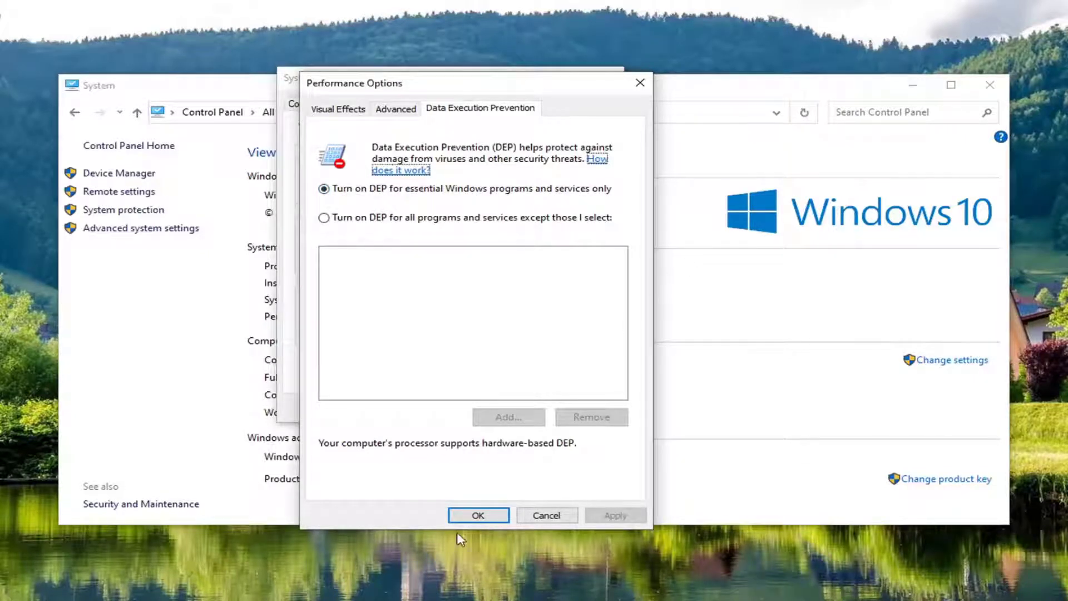
pyautogui.click(477, 515)
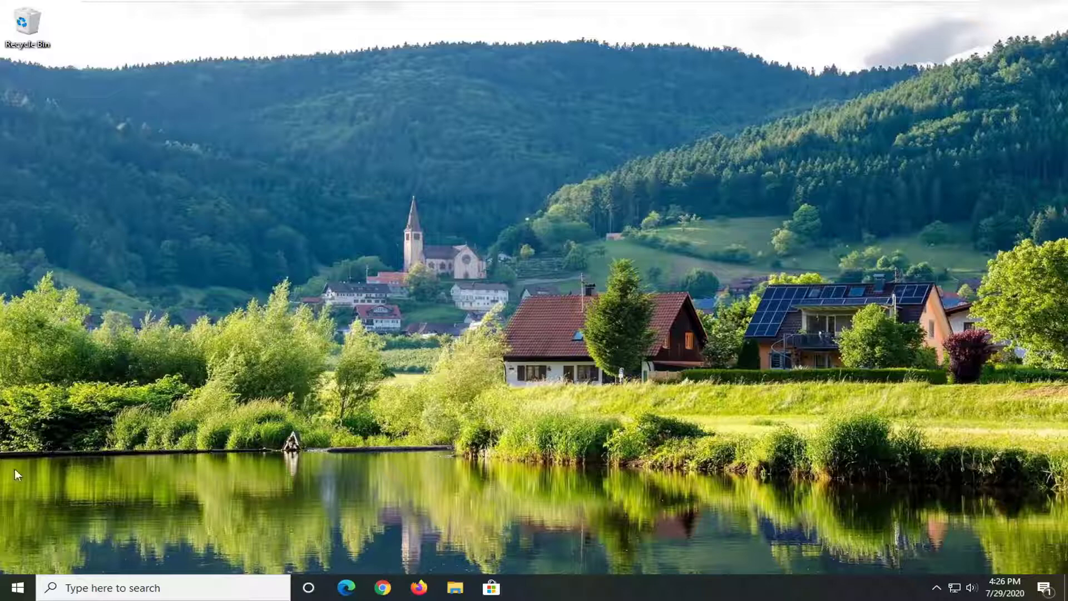
# Step: Launch Registry Editor ('regedit') as administrator and accept the UAC prompt
pyautogui.click(8, 596)
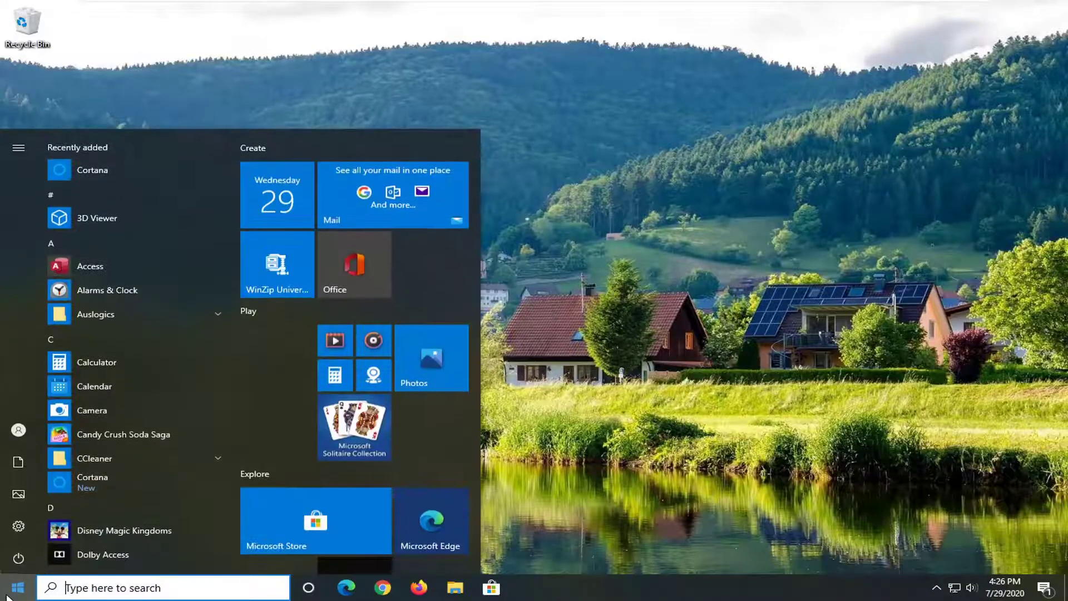
pyautogui.write('regedit')
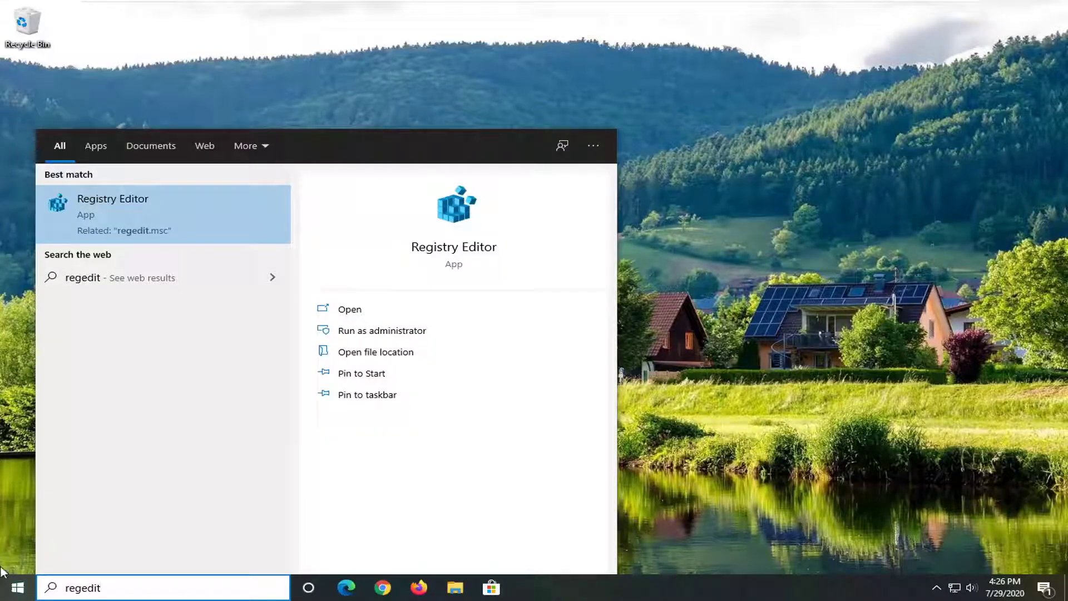
pyautogui.rightClick(139, 234)
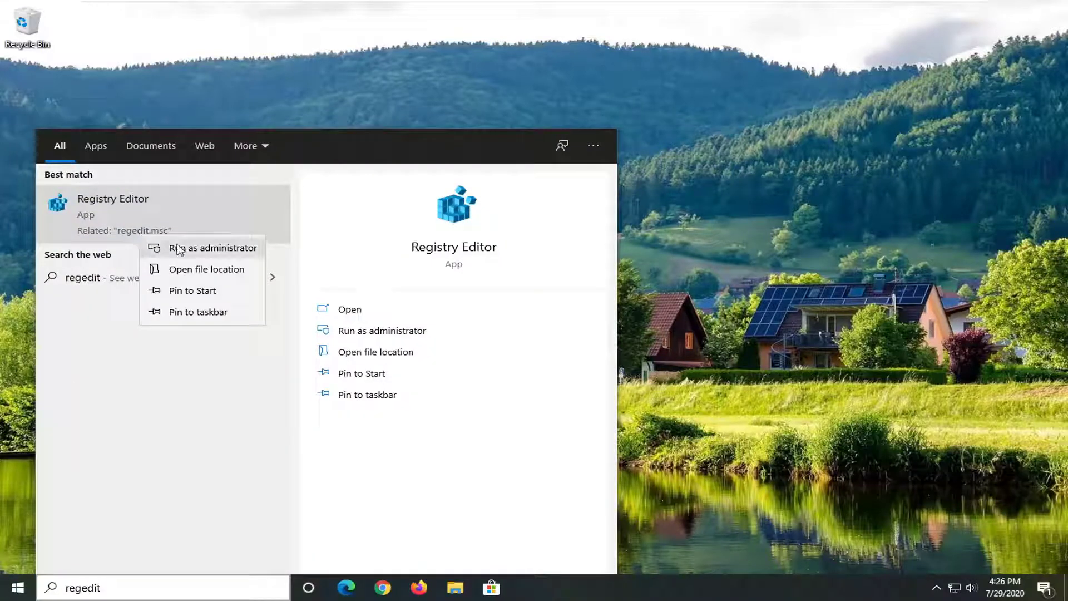
pyautogui.click(183, 250)
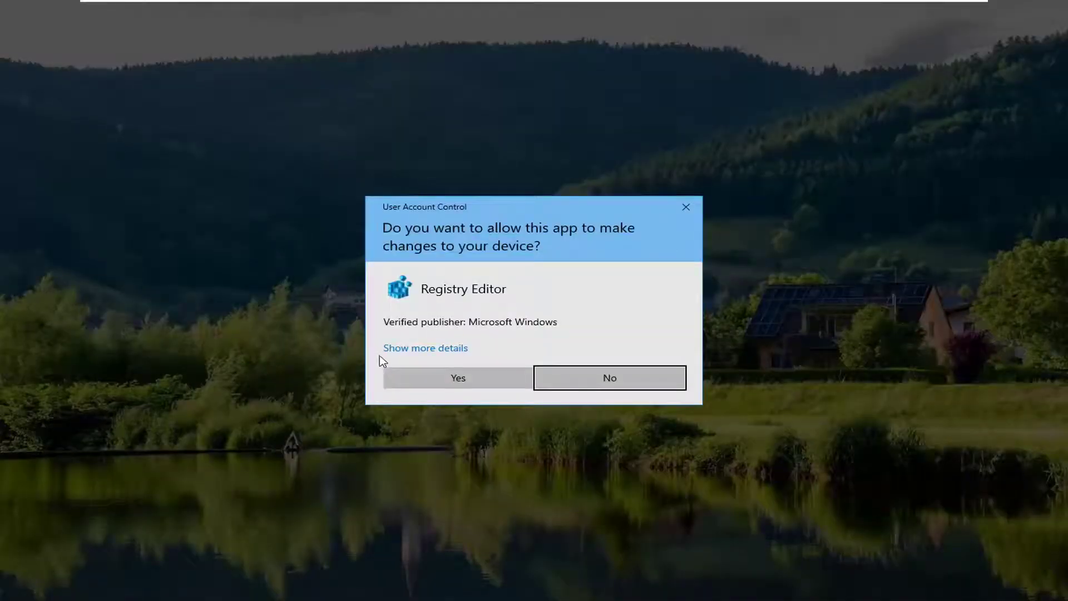
pyautogui.click(449, 376)
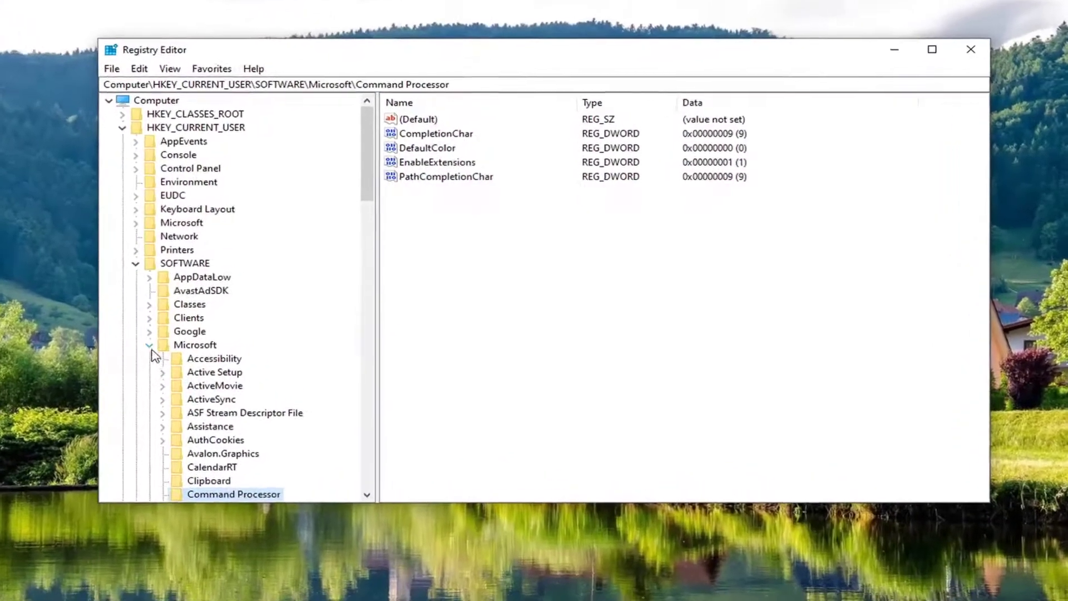
# Step: Collapse the Microsoft, SOFTWARE and HKEY_CURRENT_USER branches and select Computer
pyautogui.click(149, 345)
pyautogui.click(135, 264)
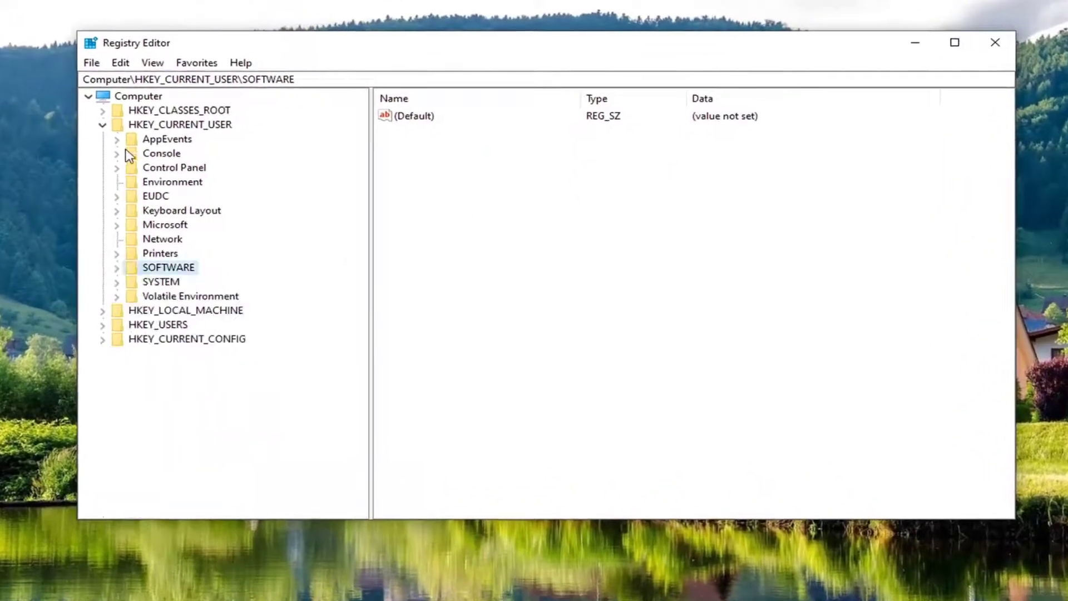
pyautogui.click(121, 127)
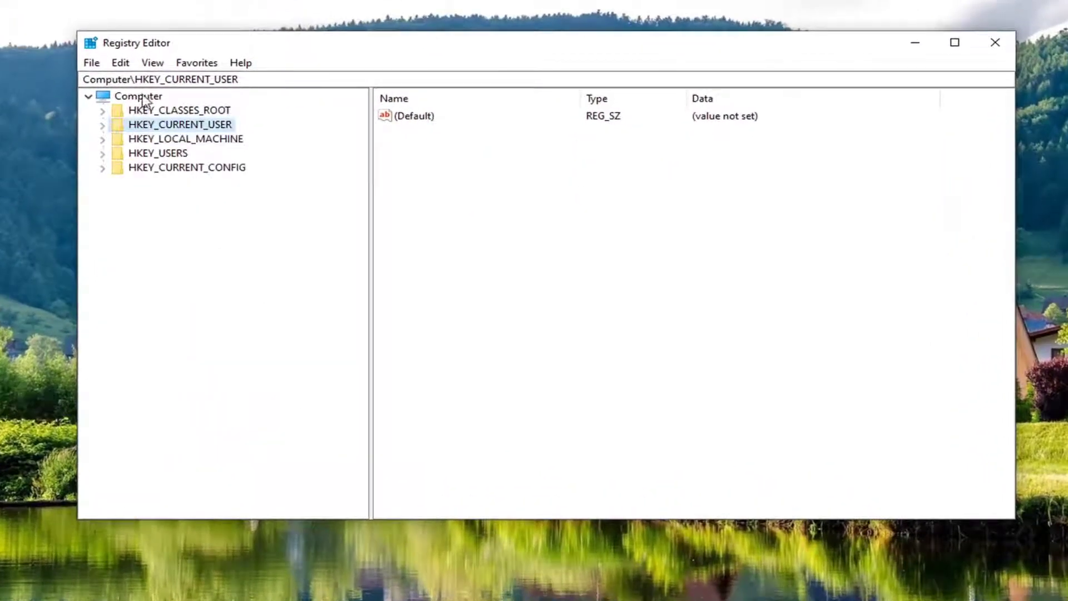
pyautogui.click(143, 97)
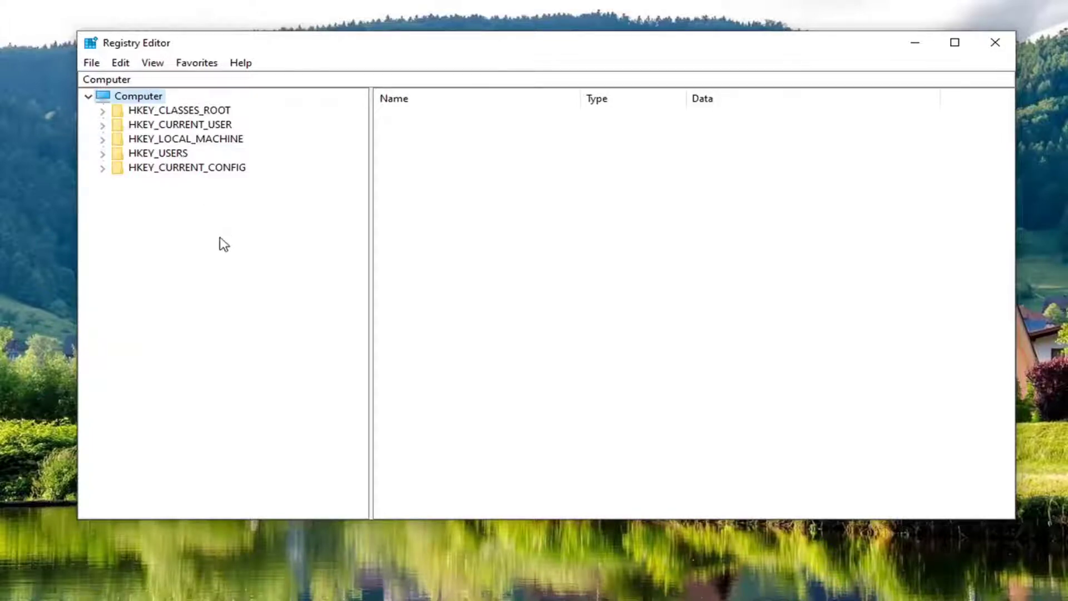
pyautogui.click(91, 63)
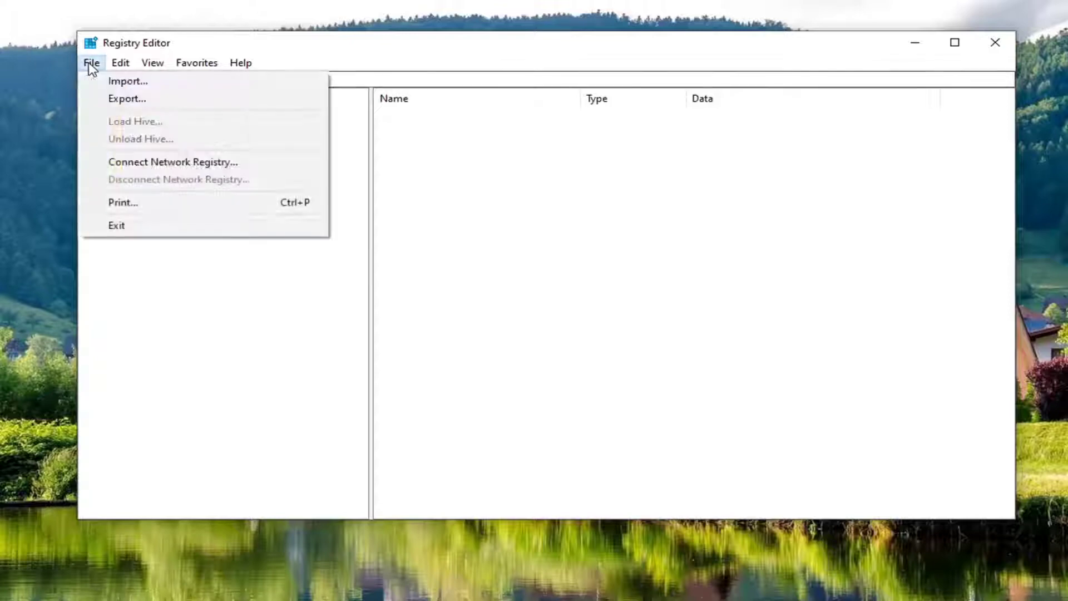
pyautogui.click(113, 99)
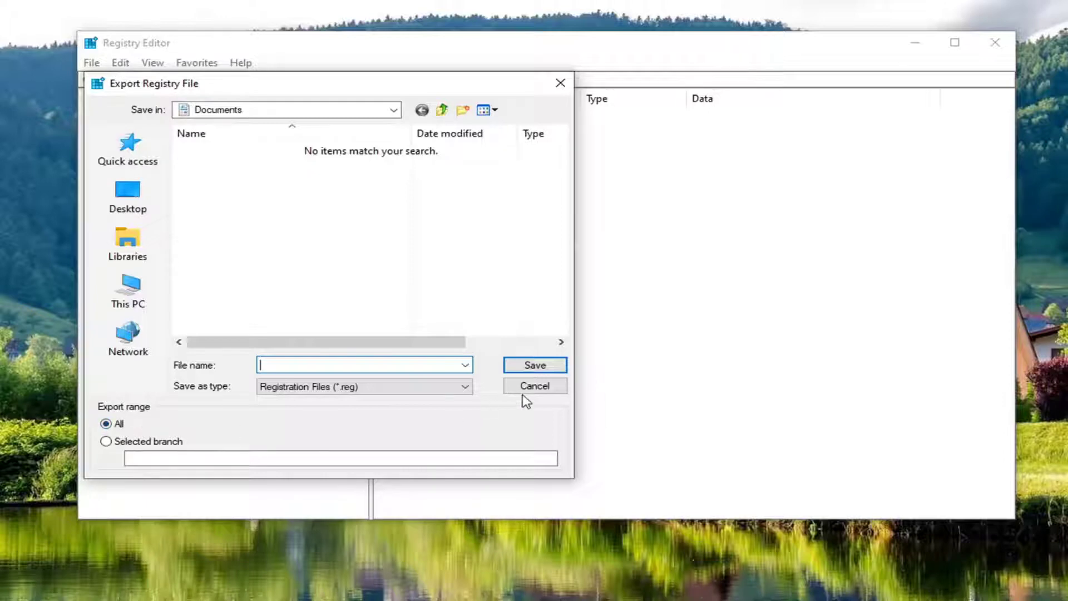
pyautogui.click(537, 385)
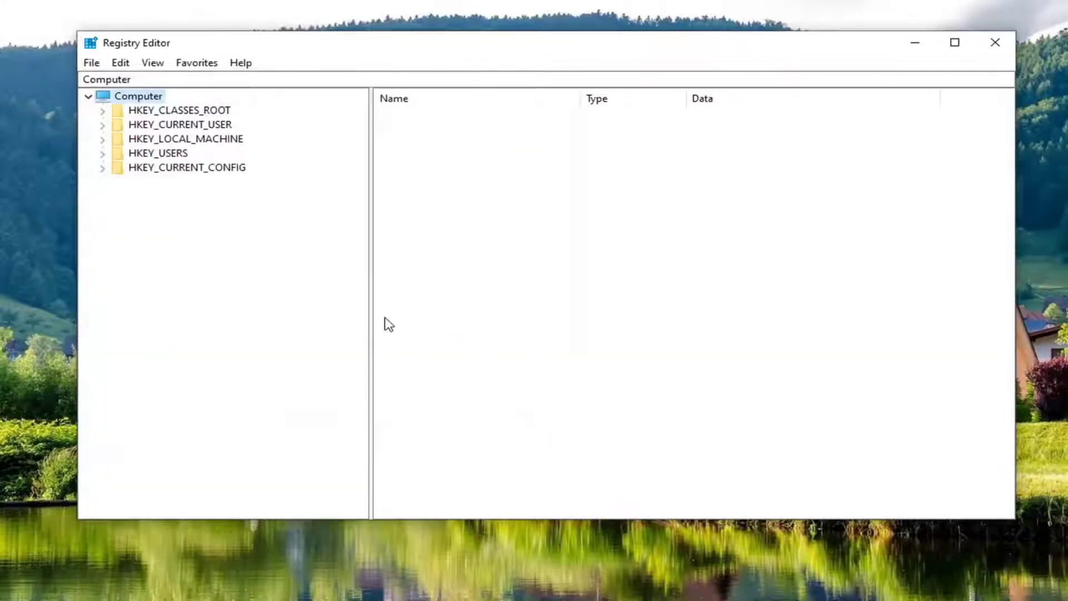
pyautogui.click(92, 63)
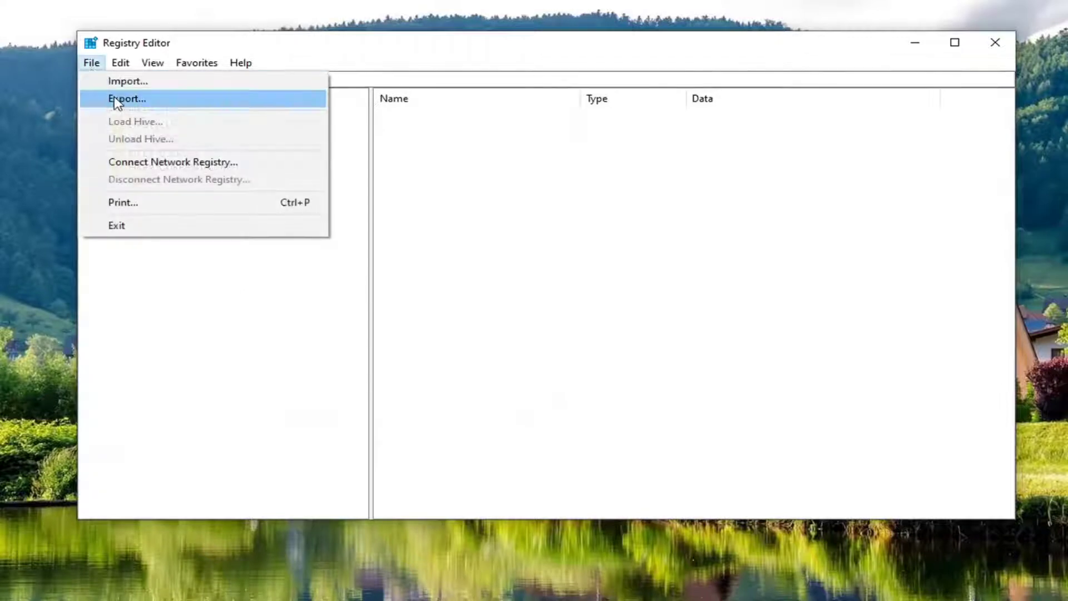
pyautogui.click(122, 81)
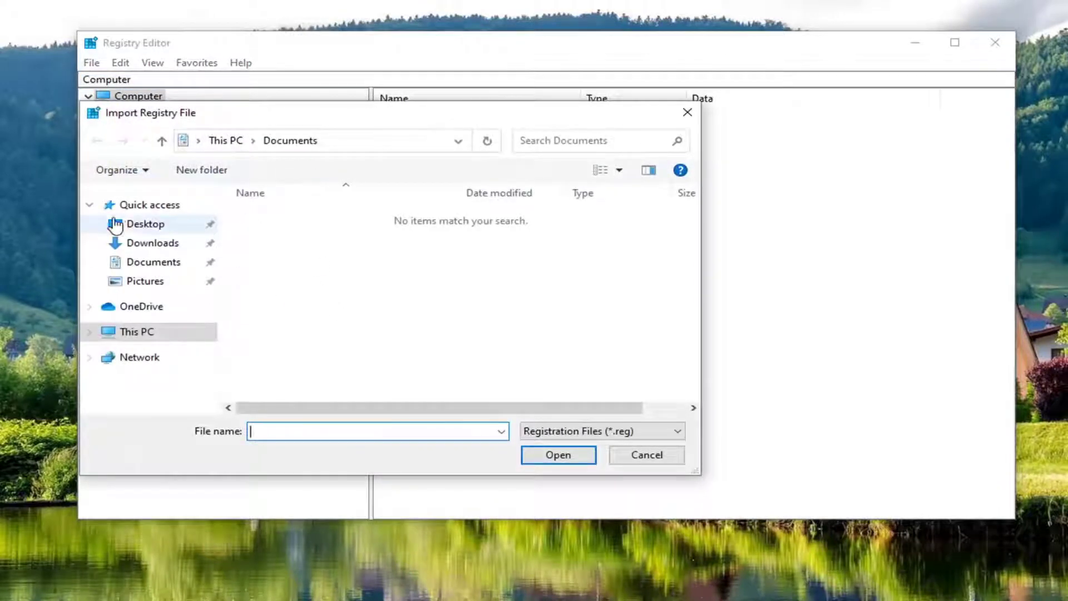
pyautogui.click(643, 460)
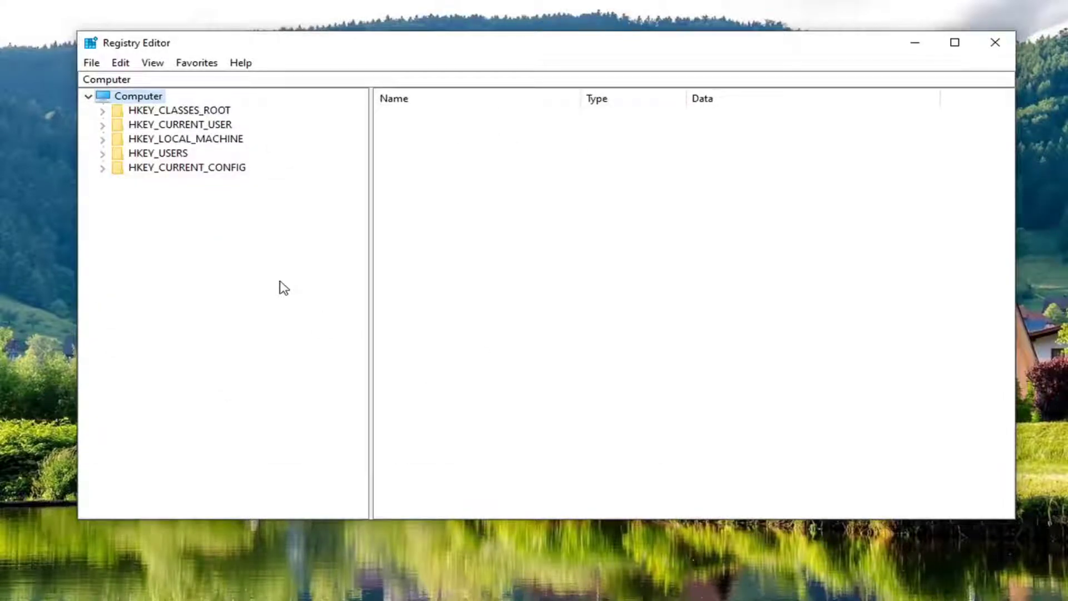
# Step: Navigate to HKEY_LOCAL_MACHINE\SOFTWARE\Microsoft\.NETFramework to view its InstallRoot value
pyautogui.click(172, 138)
pyautogui.doubleClick(172, 139)
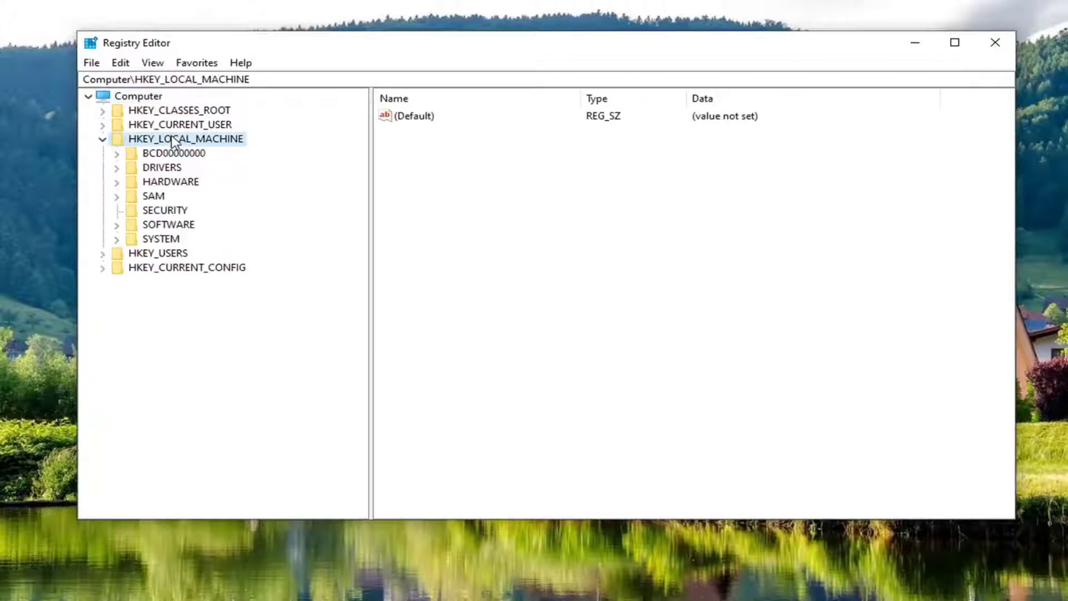
pyautogui.doubleClick(160, 225)
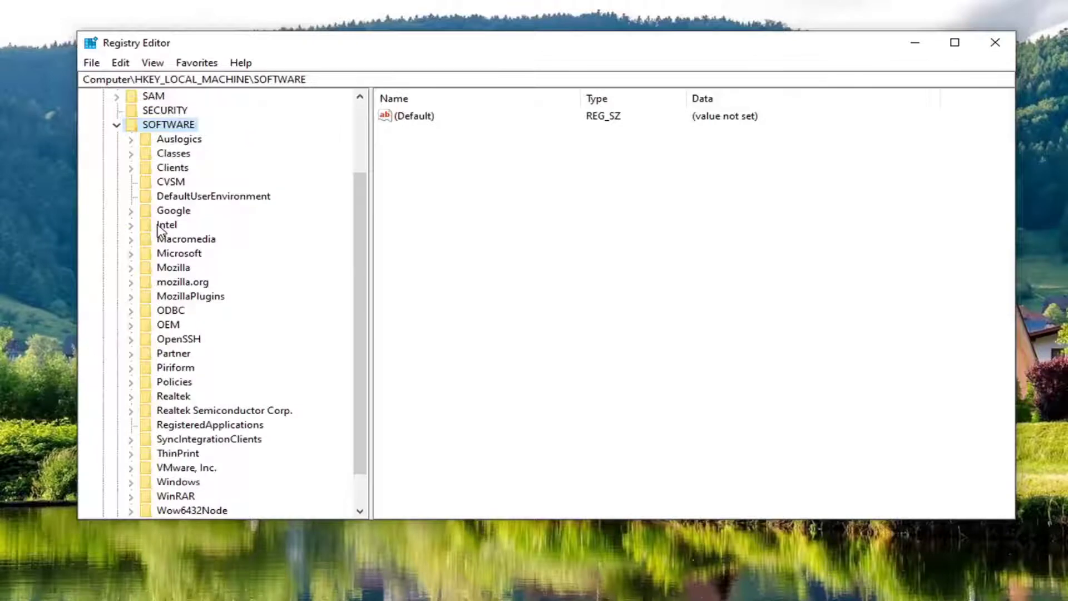
pyautogui.doubleClick(178, 255)
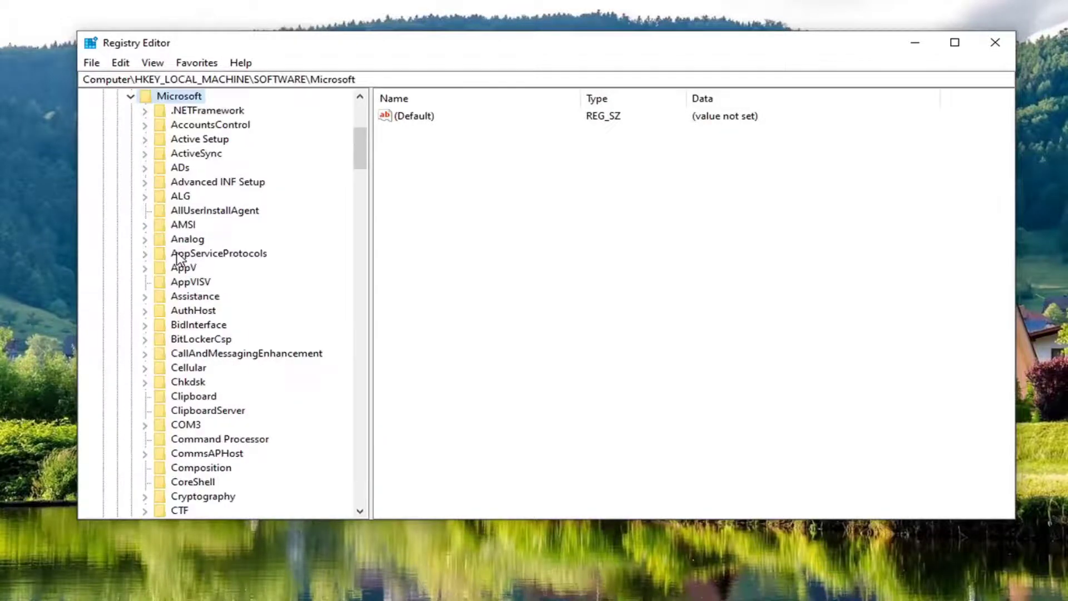
pyautogui.scroll(-15, 173, 329)
pyautogui.scroll(-20, 174, 329)
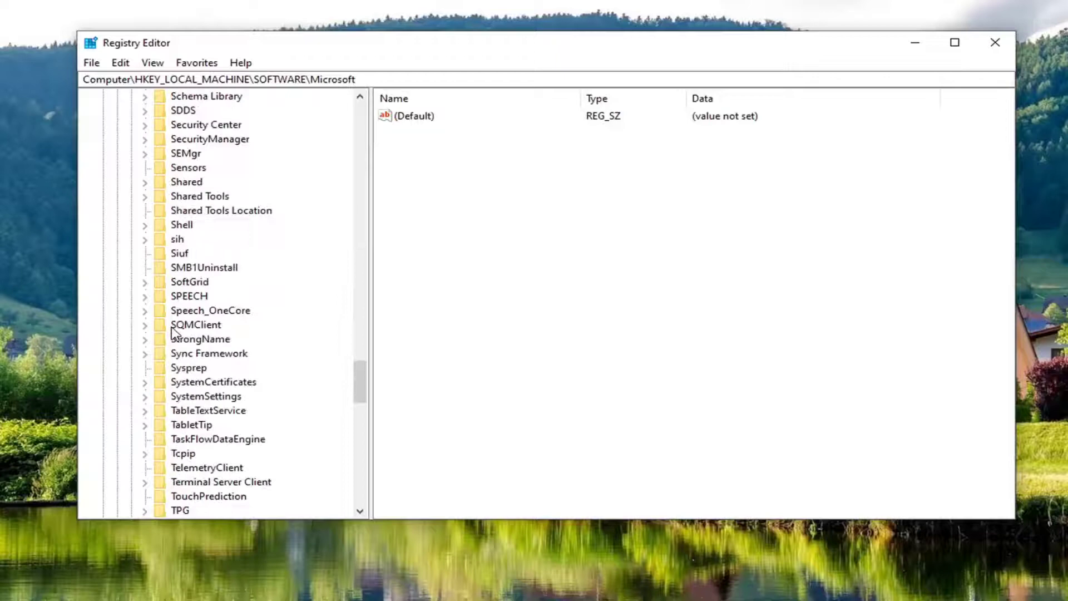
pyautogui.scroll(14, 175, 334)
pyautogui.scroll(20, 173, 337)
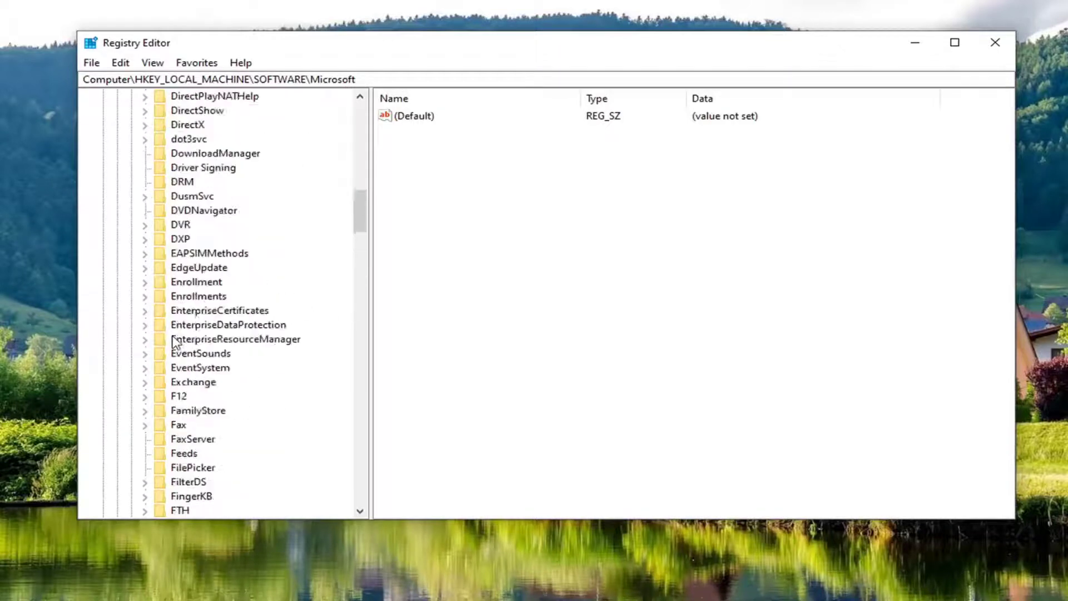
pyautogui.click(178, 328)
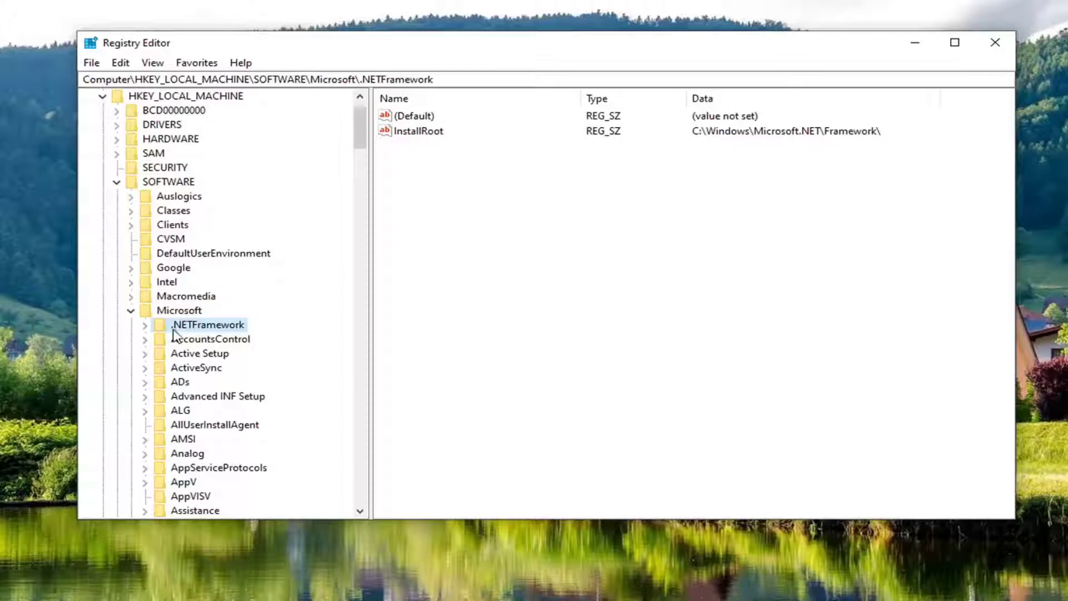
# Step: Delete the DbgManagedDebugger value from the .NETFramework key and confirm with Yes
pyautogui.press('Up')
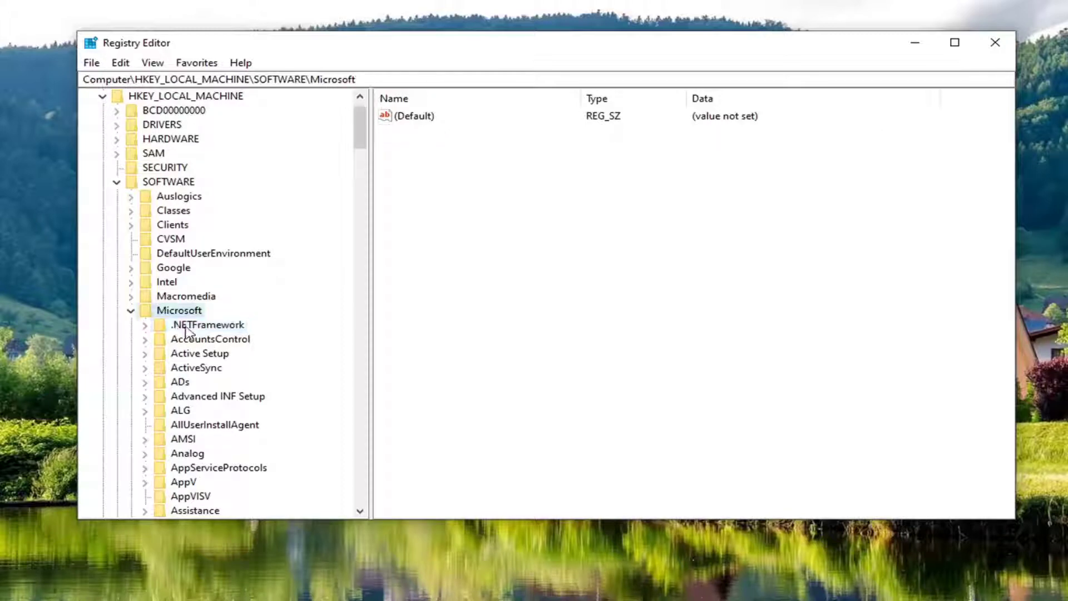
pyautogui.click(185, 327)
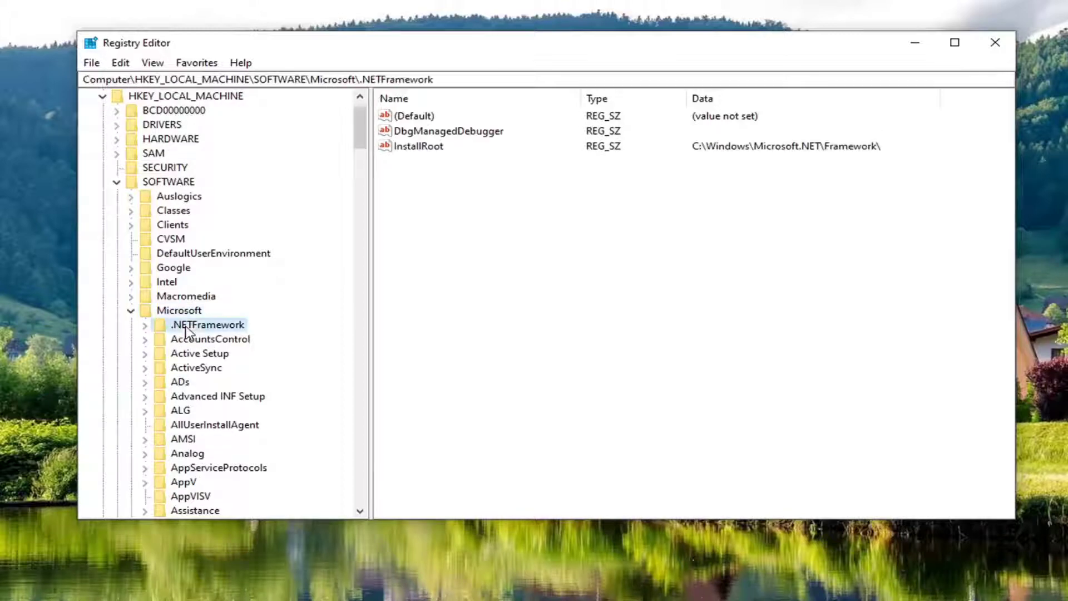
pyautogui.click(412, 133)
pyautogui.rightClick(415, 134)
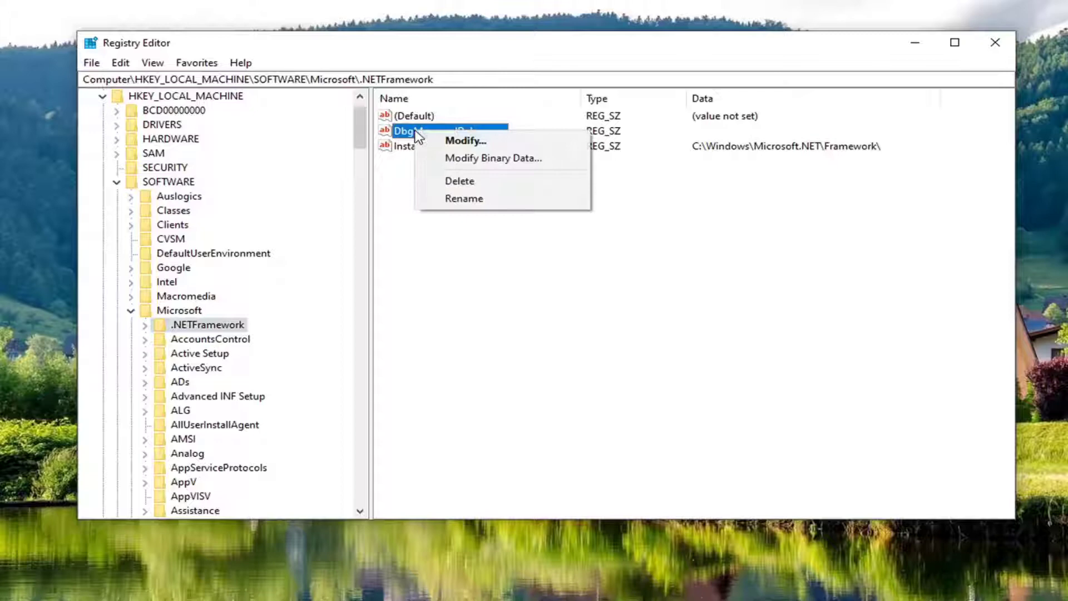
pyautogui.click(440, 182)
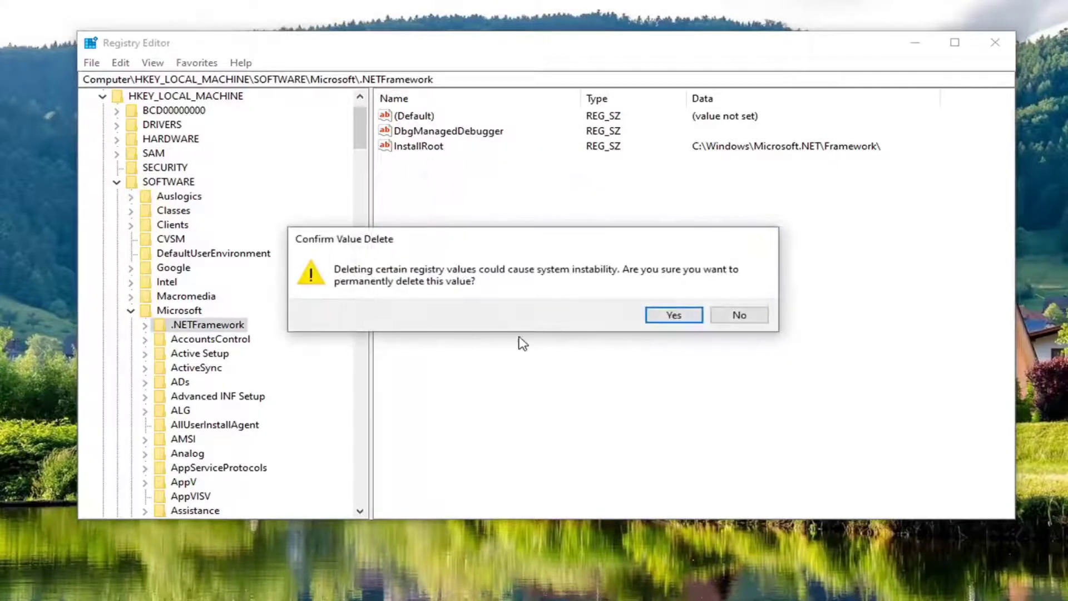
pyautogui.click(675, 315)
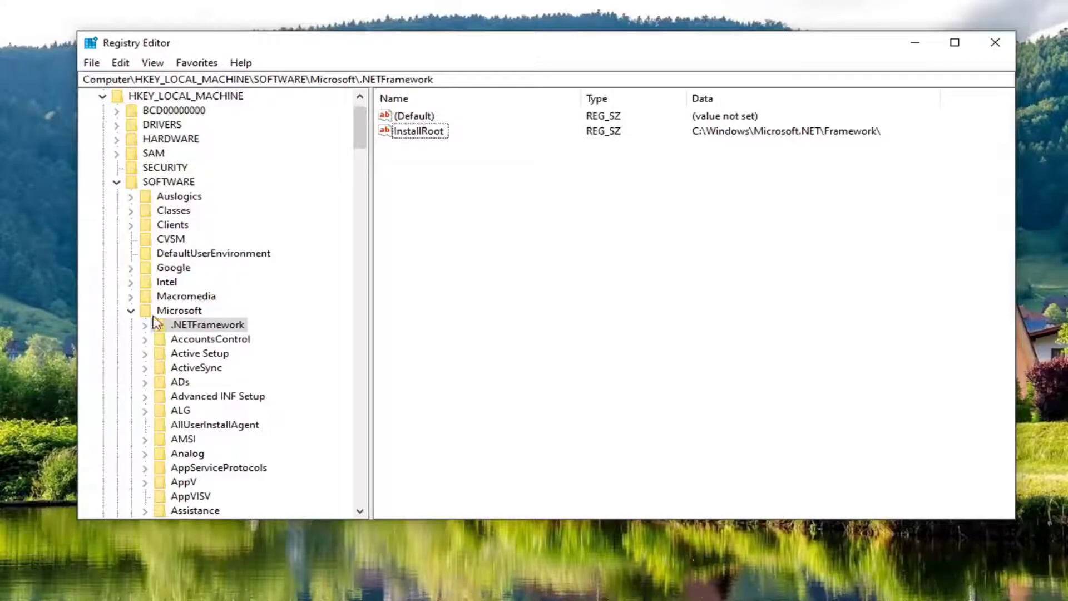
# Step: Scroll to the Microsoft\Windows NT key and expand it
pyautogui.scroll(1, 196, 231)
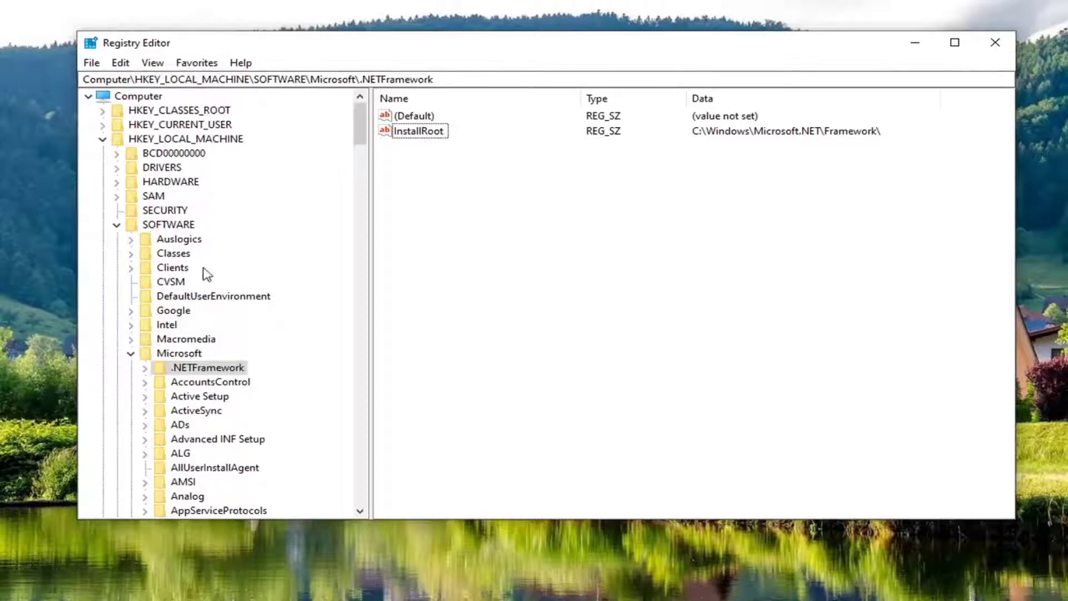
pyautogui.scroll(-2, 206, 278)
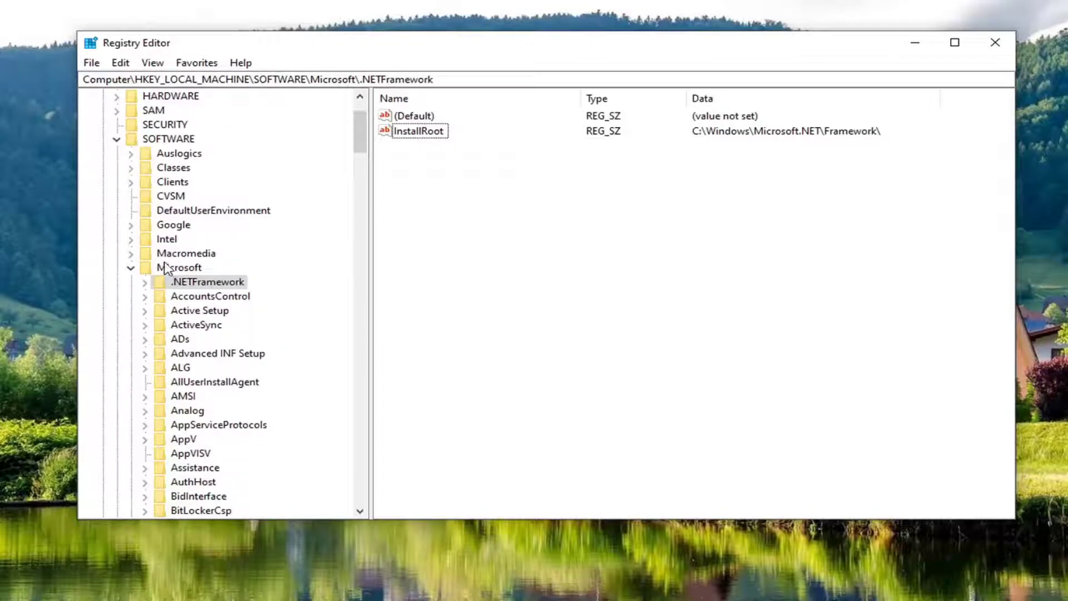
pyautogui.scroll(-10, 178, 334)
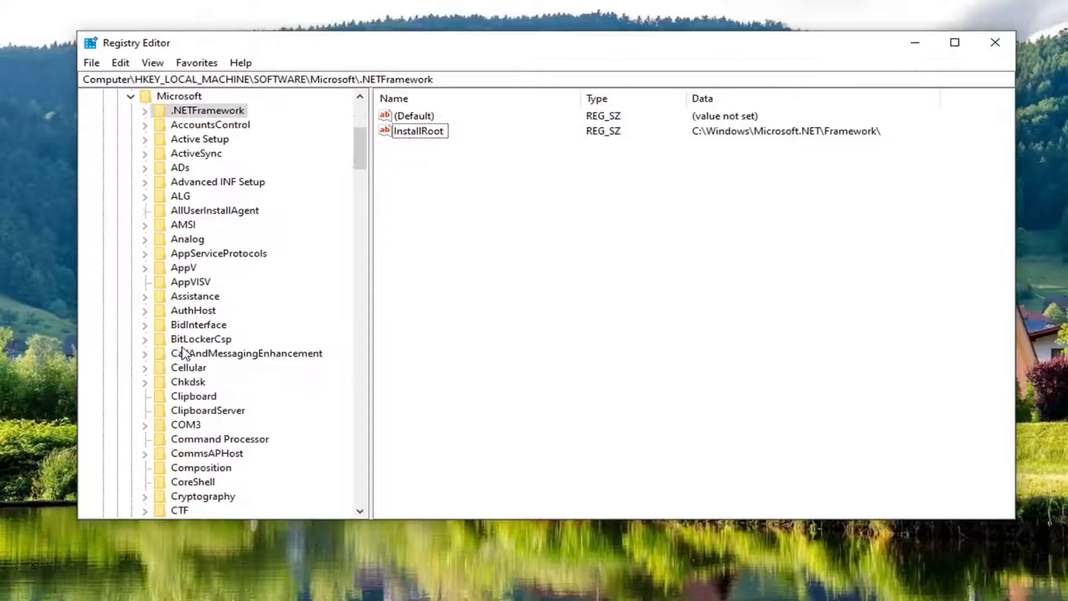
pyautogui.scroll(-20, 183, 352)
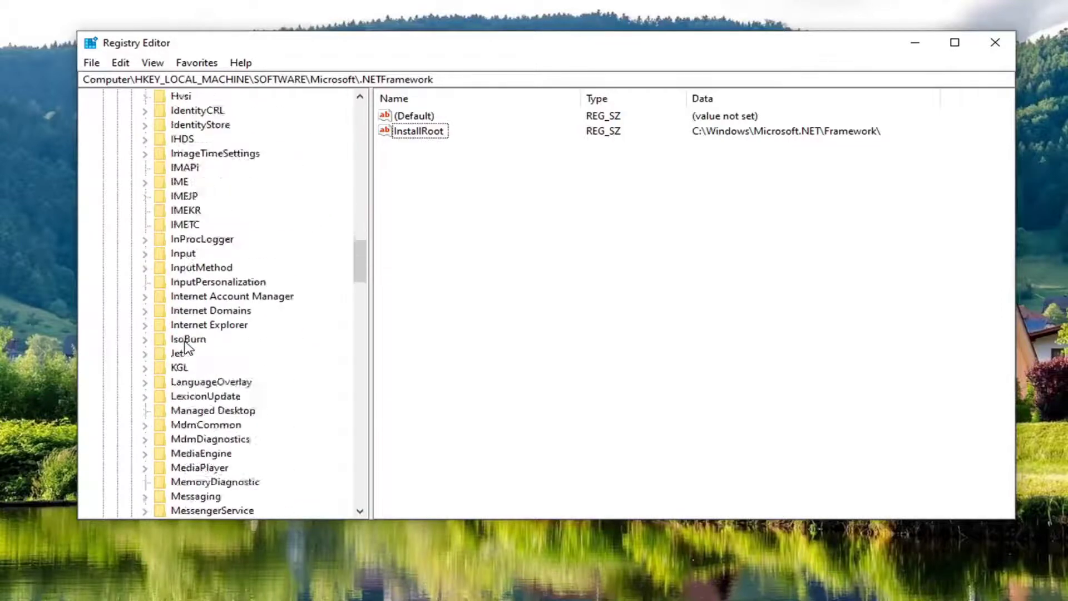
pyautogui.scroll(-20, 183, 350)
pyautogui.scroll(4, 178, 351)
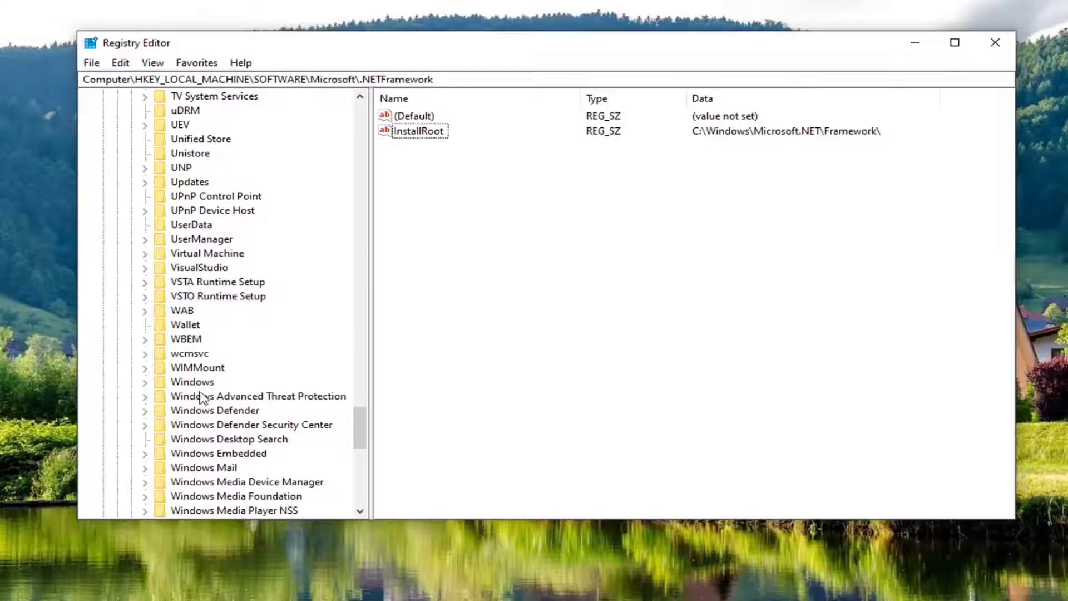
pyautogui.click(183, 383)
pyautogui.scroll(1, 245, 429)
pyautogui.scroll(-3, 223, 453)
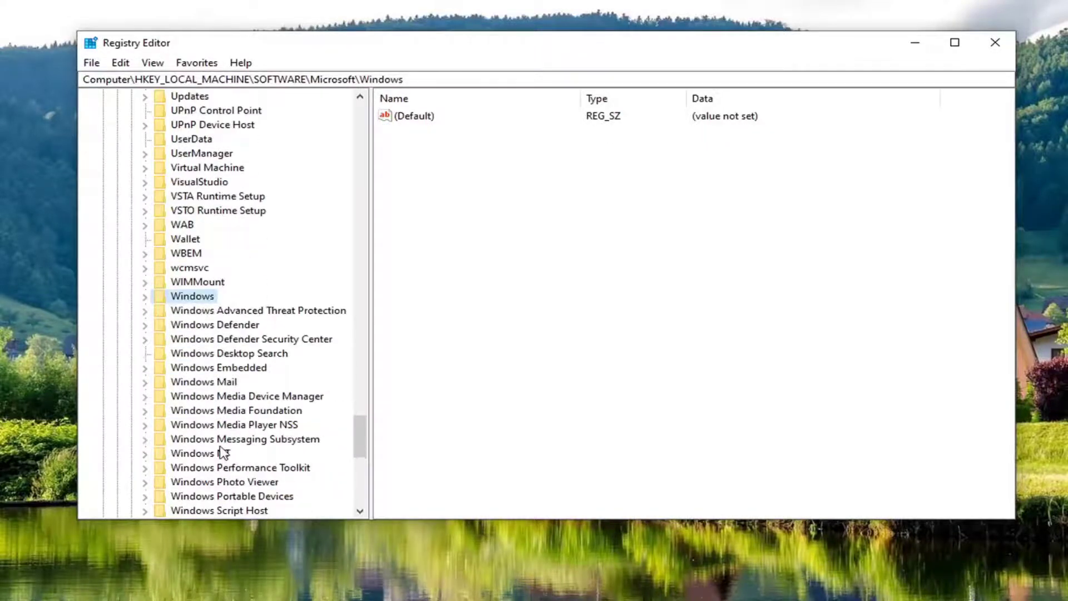
pyautogui.click(219, 454)
pyautogui.doubleClick(216, 454)
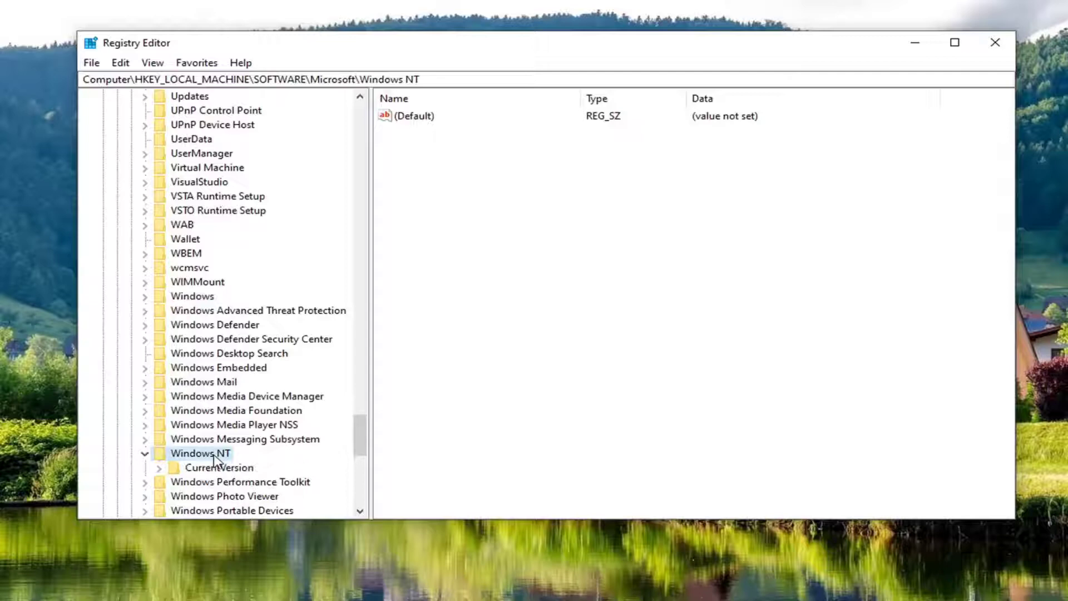
# Step: Select CurrentVersion under Windows NT and expand it to list AeDebug
pyautogui.scroll(-1, 220, 447)
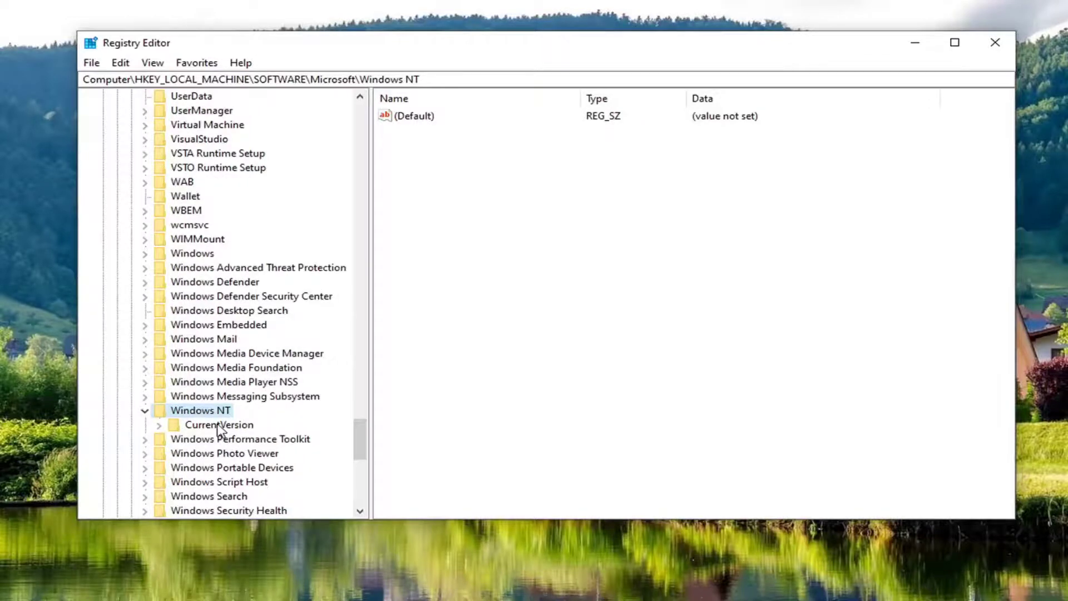
pyautogui.click(220, 425)
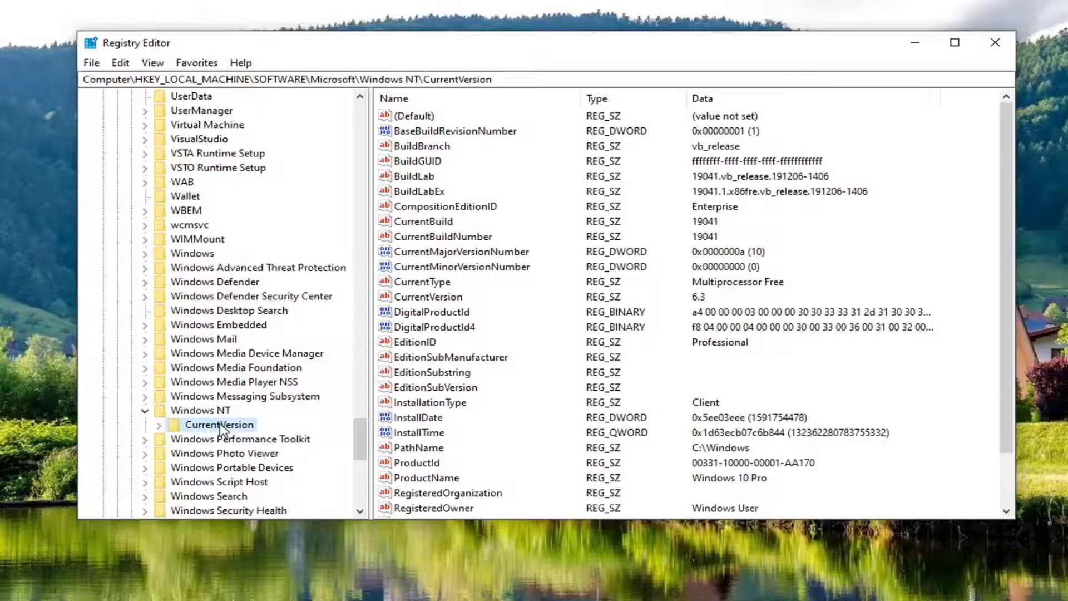
pyautogui.doubleClick(220, 425)
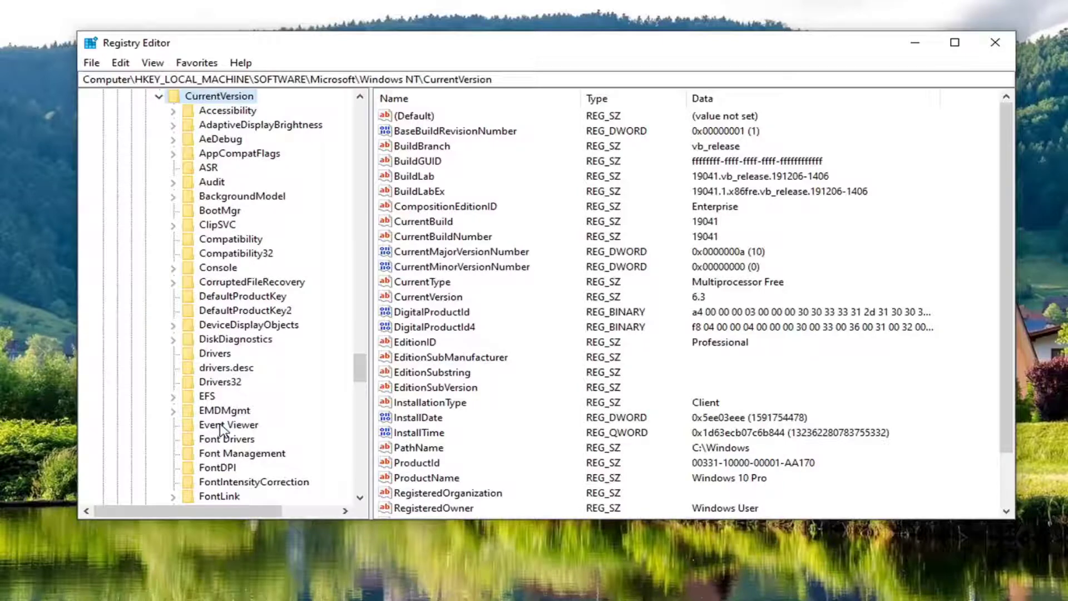
pyautogui.scroll(3, 212, 278)
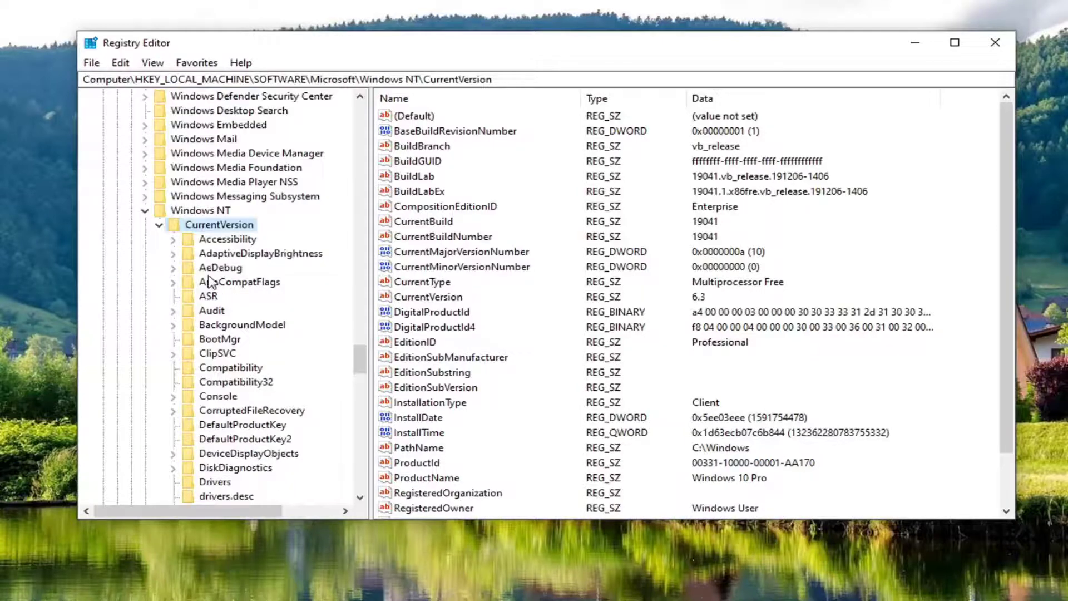
pyautogui.scroll(-1, 210, 281)
# Step: In the AeDebug key, delete the Debugger value and confirm with Yes
pyautogui.click(211, 227)
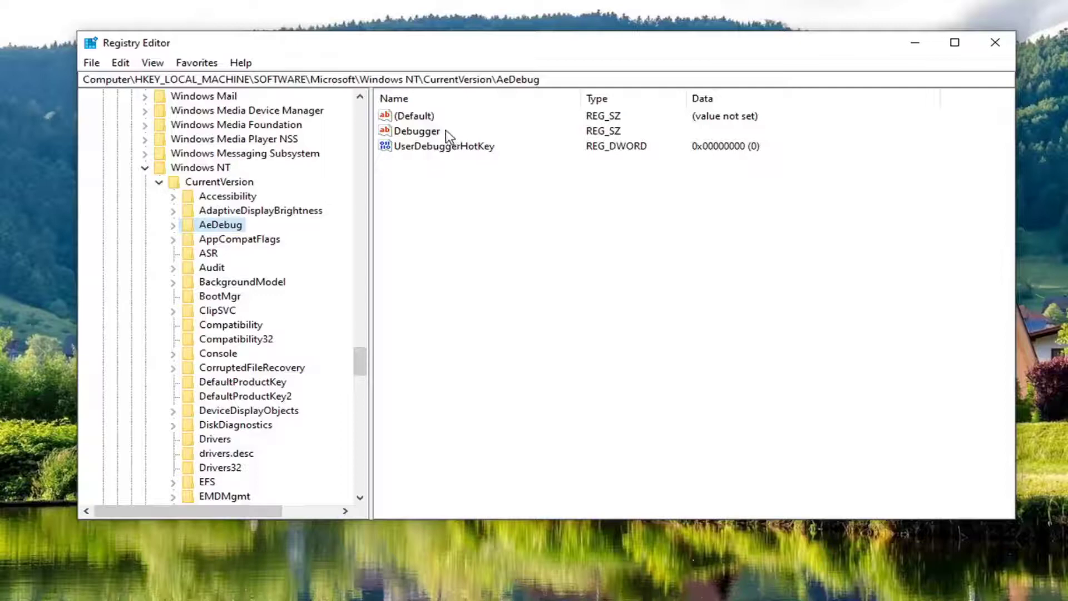
pyautogui.click(426, 131)
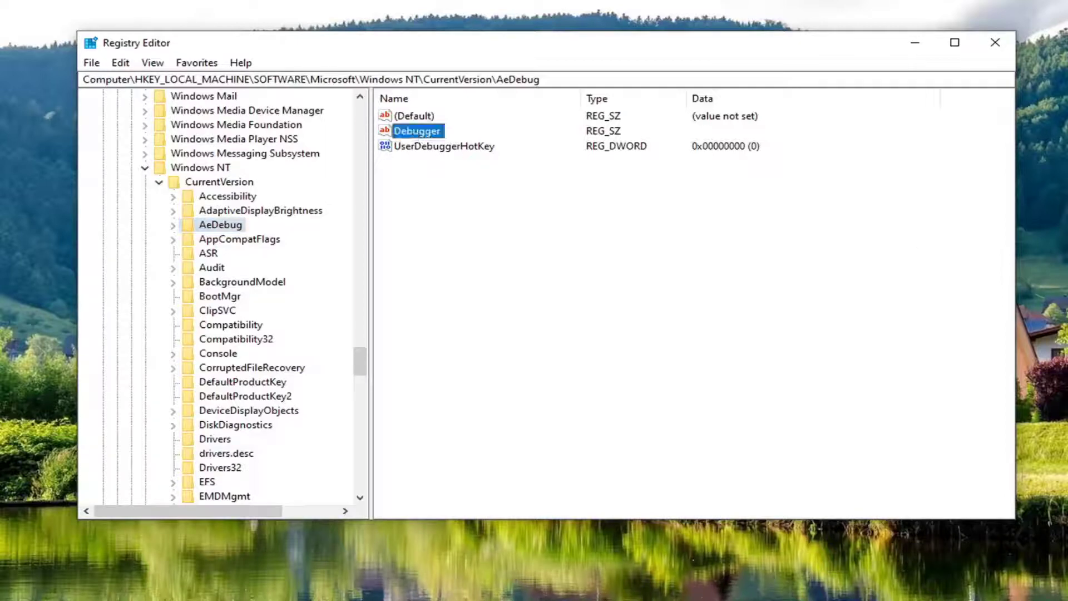
pyautogui.rightClick(418, 131)
pyautogui.click(445, 174)
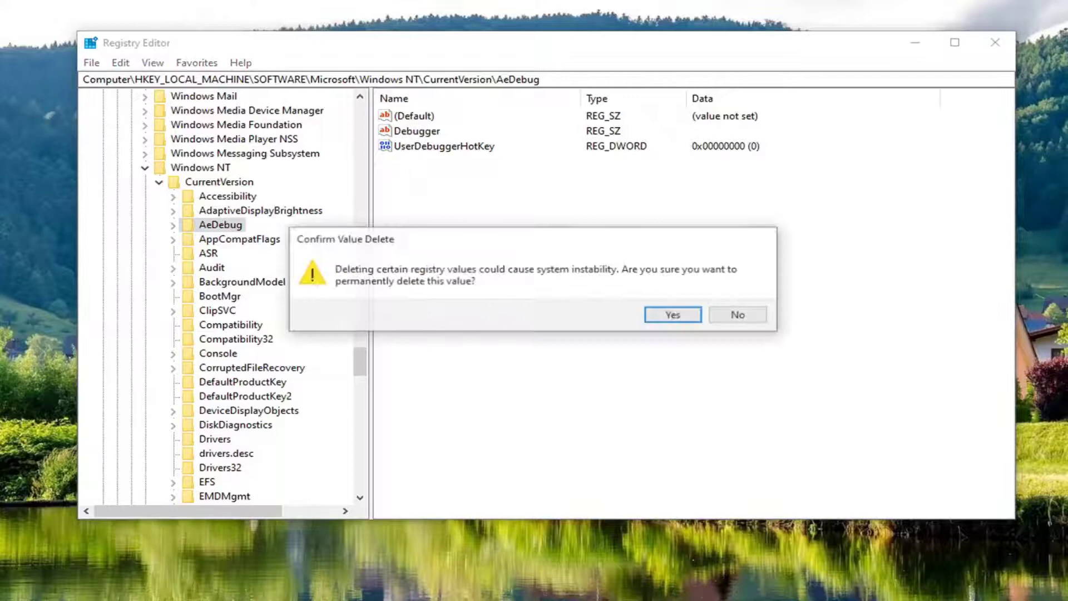
pyautogui.click(673, 315)
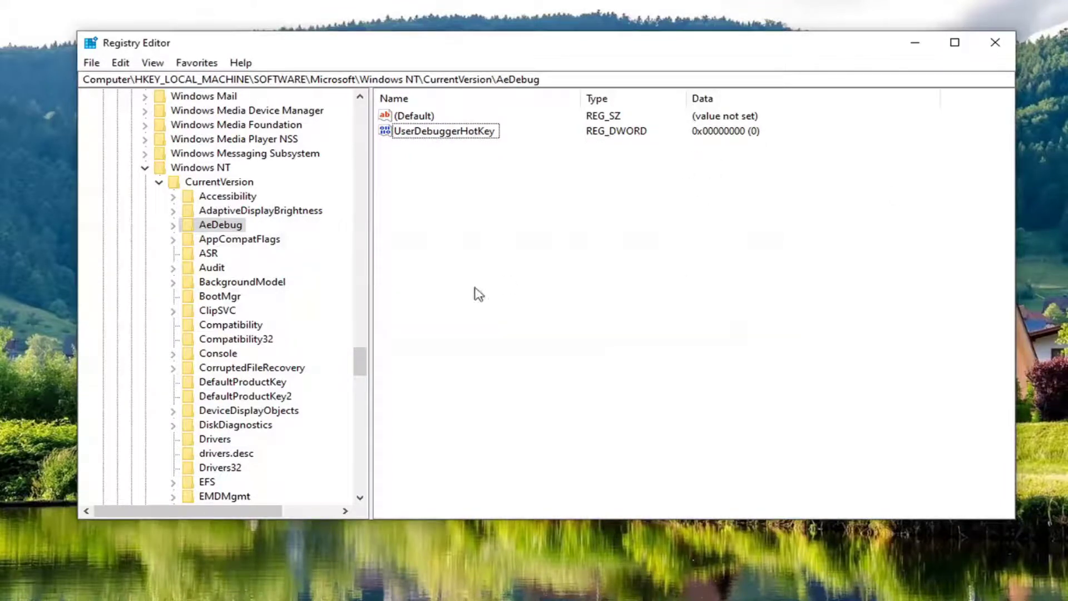
# Step: Collapse CurrentVersion, Windows NT, Microsoft, SOFTWARE and HKEY_LOCAL_MACHINE, then close Registry Editor
pyautogui.click(159, 186)
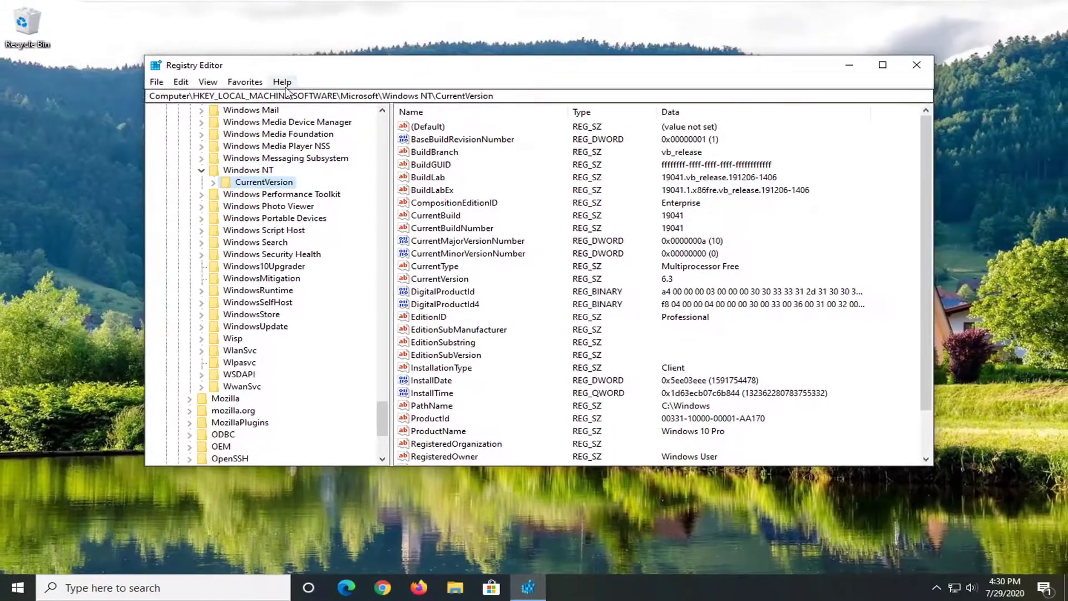
pyautogui.click(202, 172)
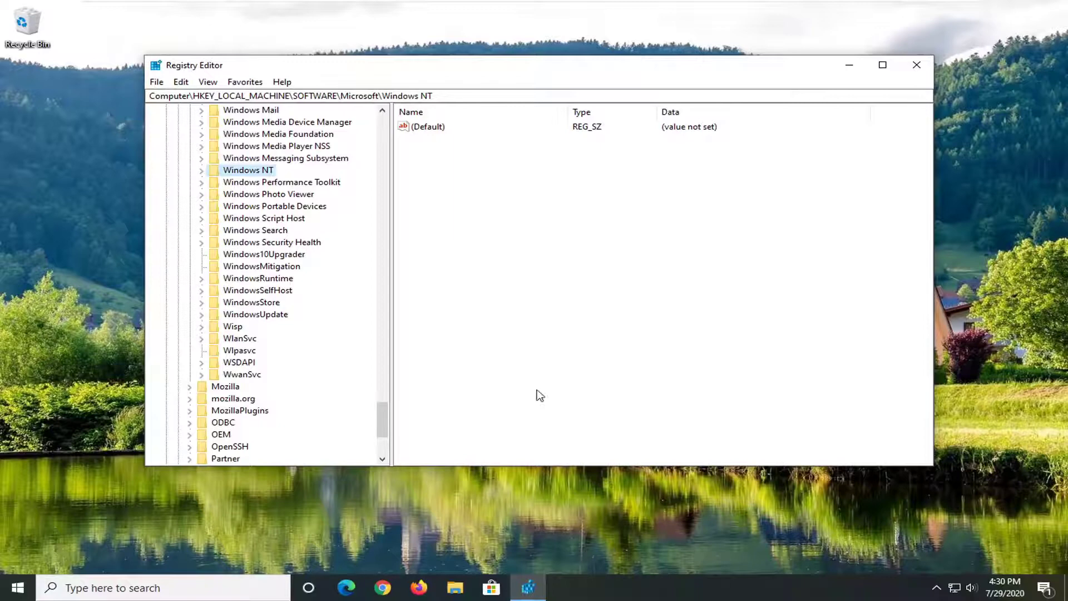
pyautogui.moveTo(384, 420); pyautogui.dragTo(380, 127)
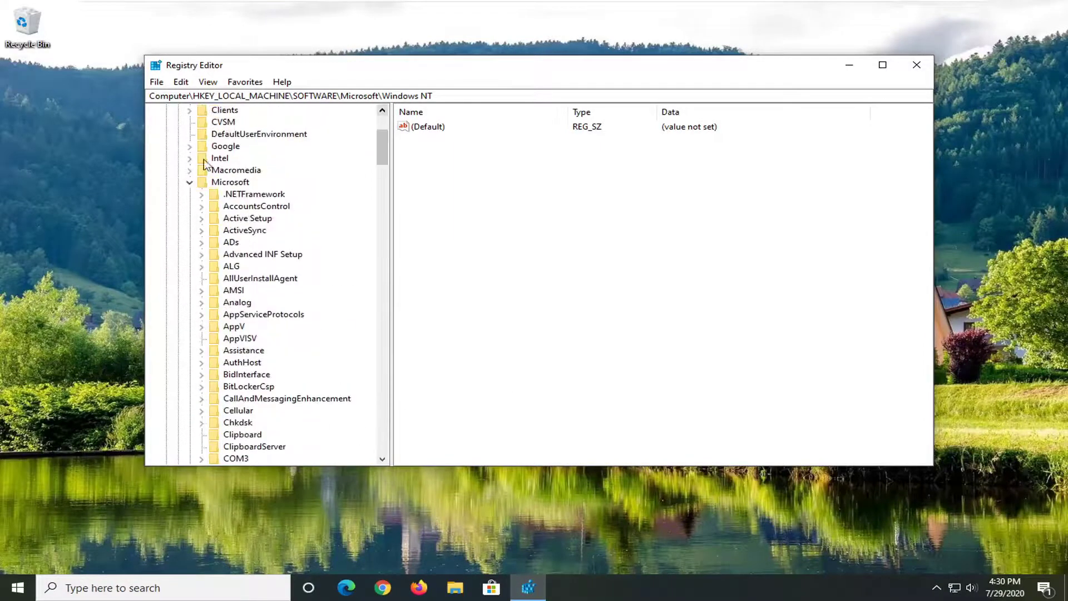
pyautogui.click(189, 183)
pyautogui.scroll(3, 262, 215)
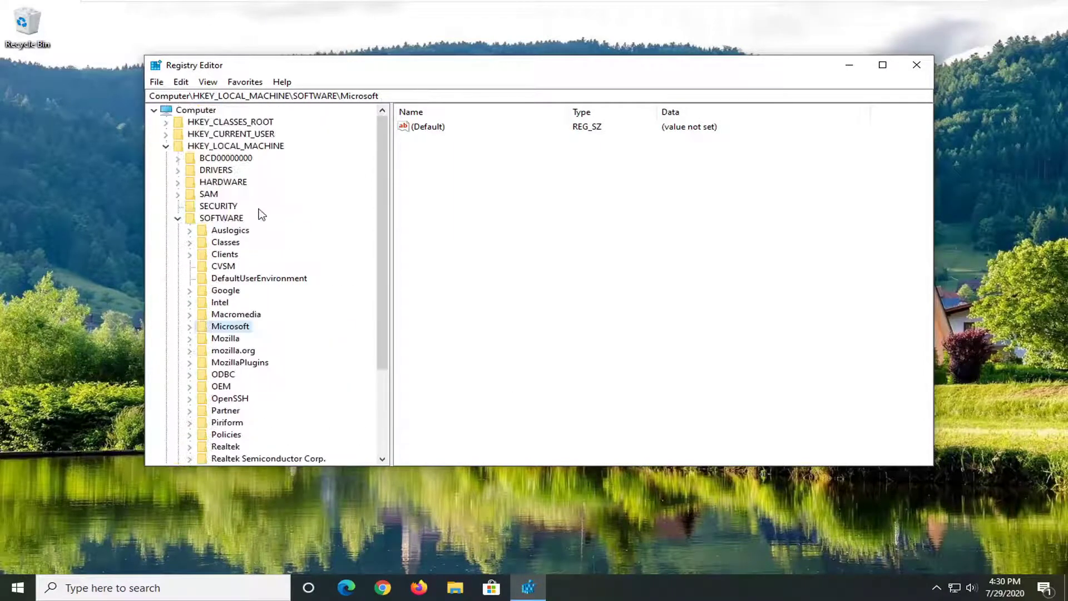
pyautogui.click(178, 218)
pyautogui.click(189, 147)
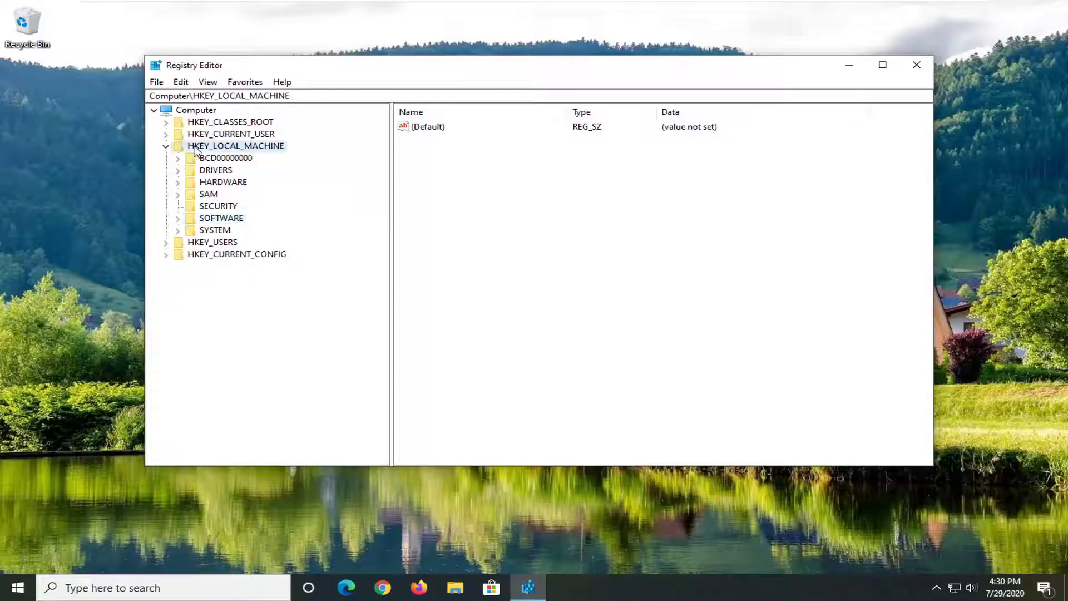
pyautogui.click(165, 147)
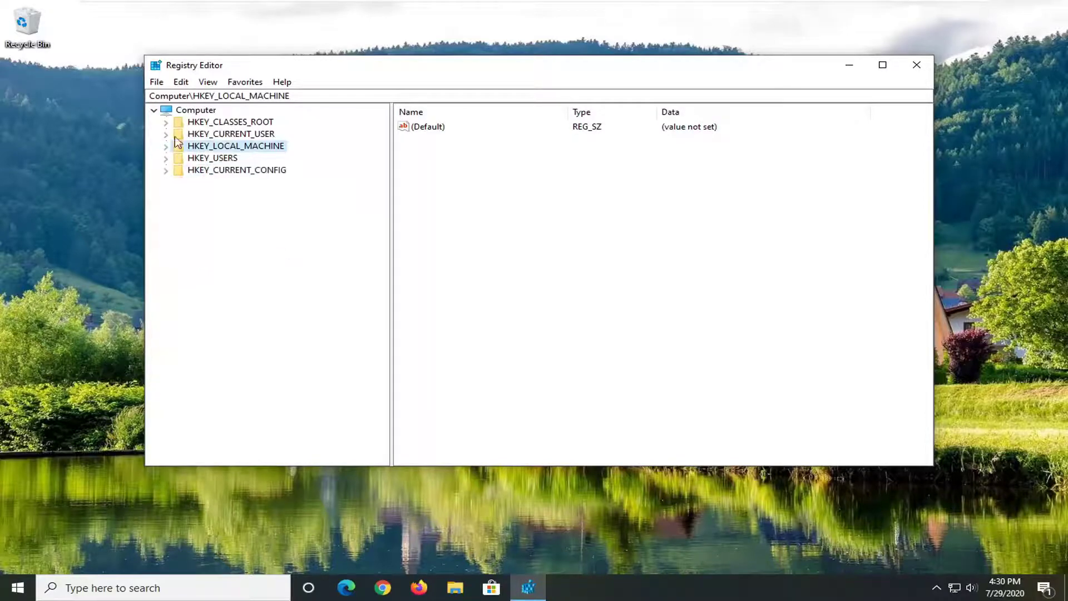
pyautogui.click(207, 111)
pyautogui.click(916, 65)
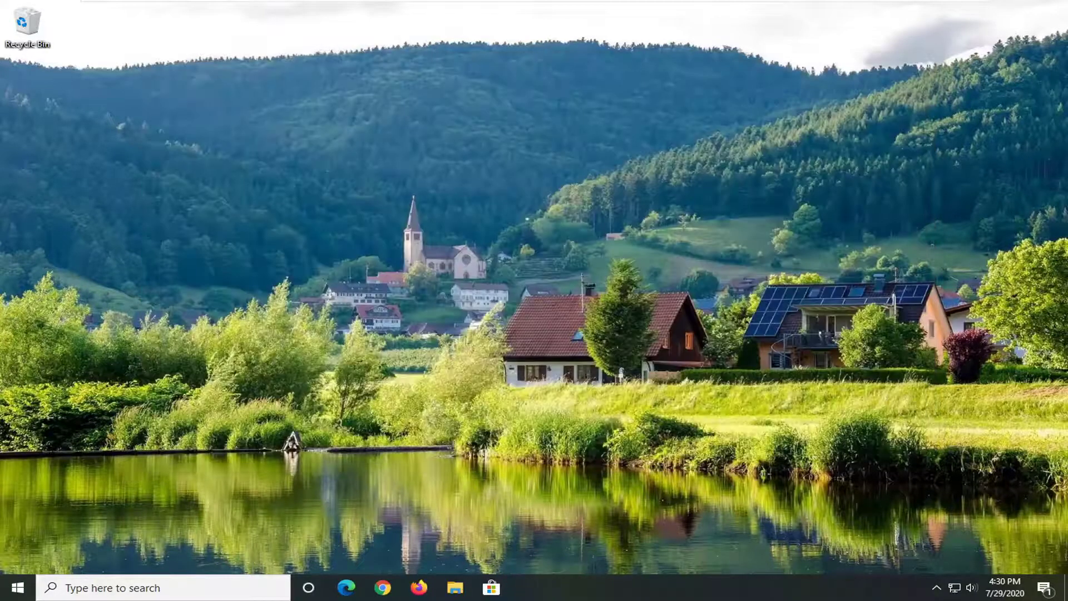